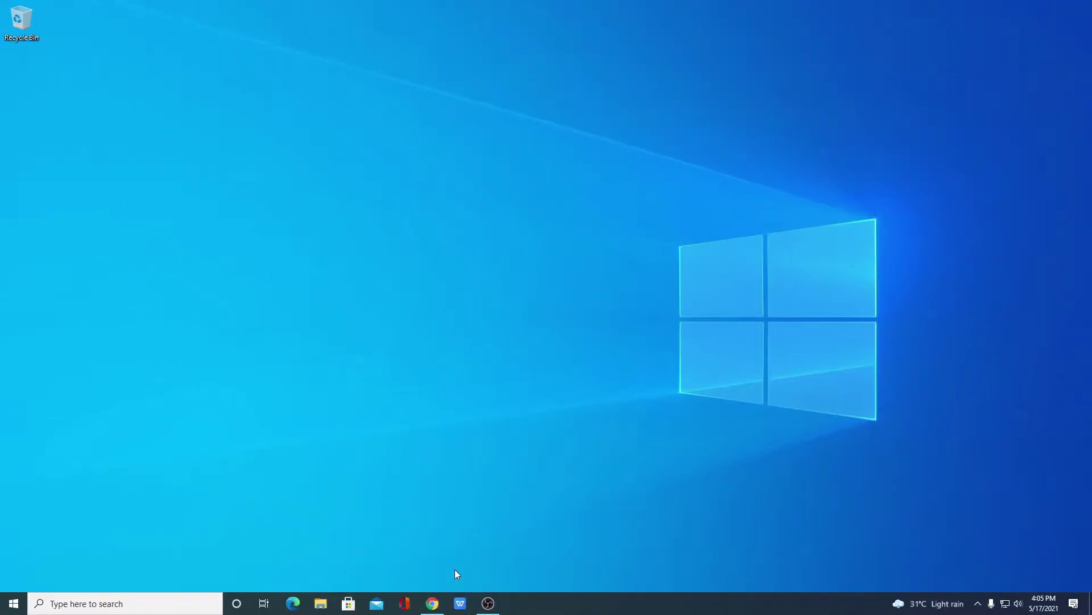
# Bring Chrome's Google results for 'shotcut' to the front, showing the Shotcut - Home link
pyautogui.click(431, 603)
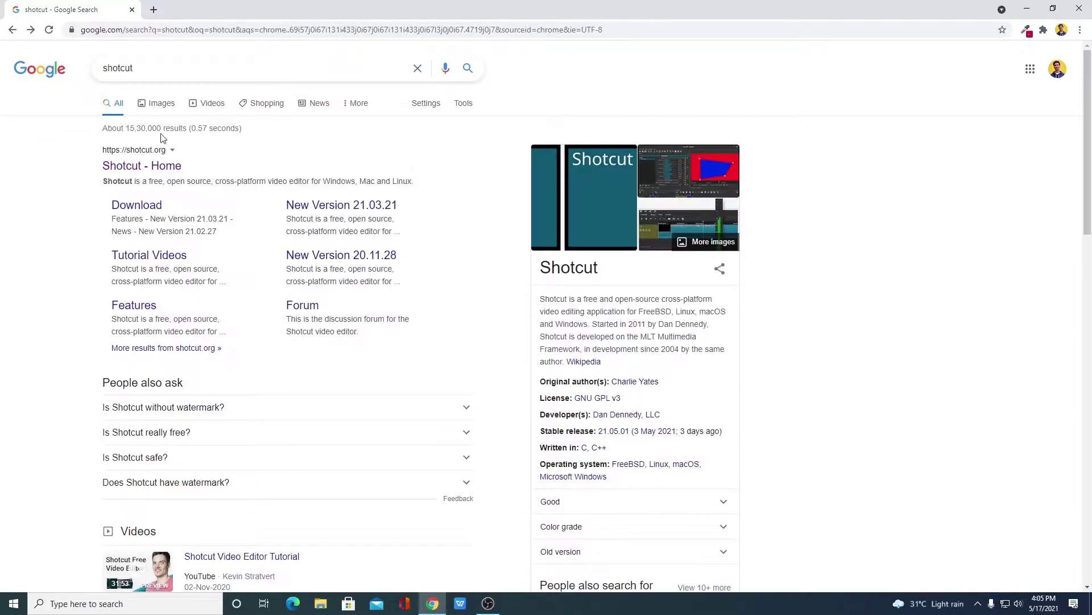
# Open the Shotcut - Home result at shotcut.org and go to its DOWNLOAD page
pyautogui.click(177, 170)
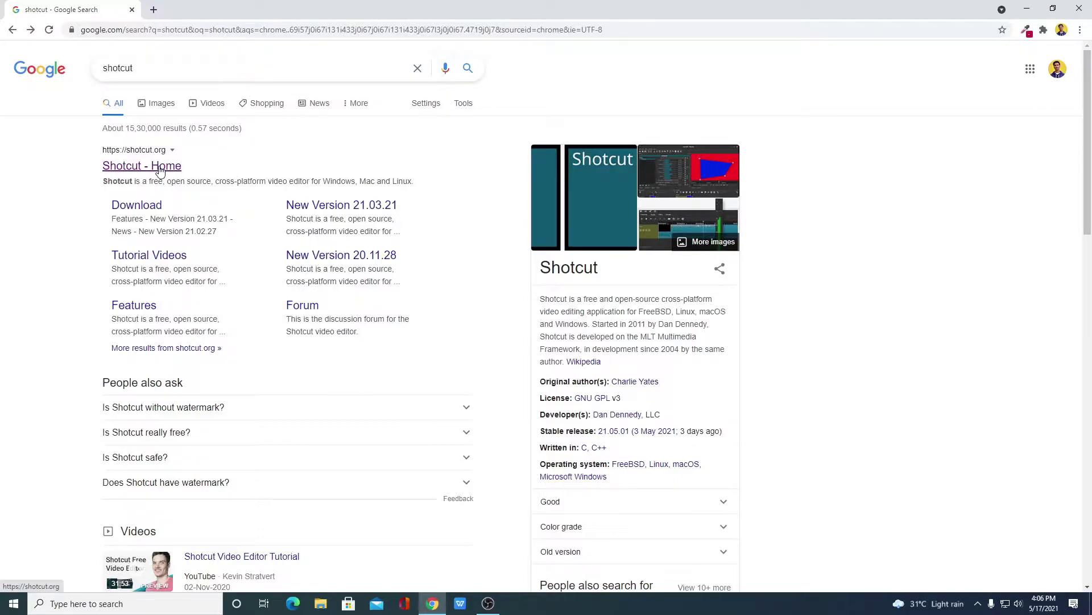
pyautogui.scroll(-15, 772, 224)
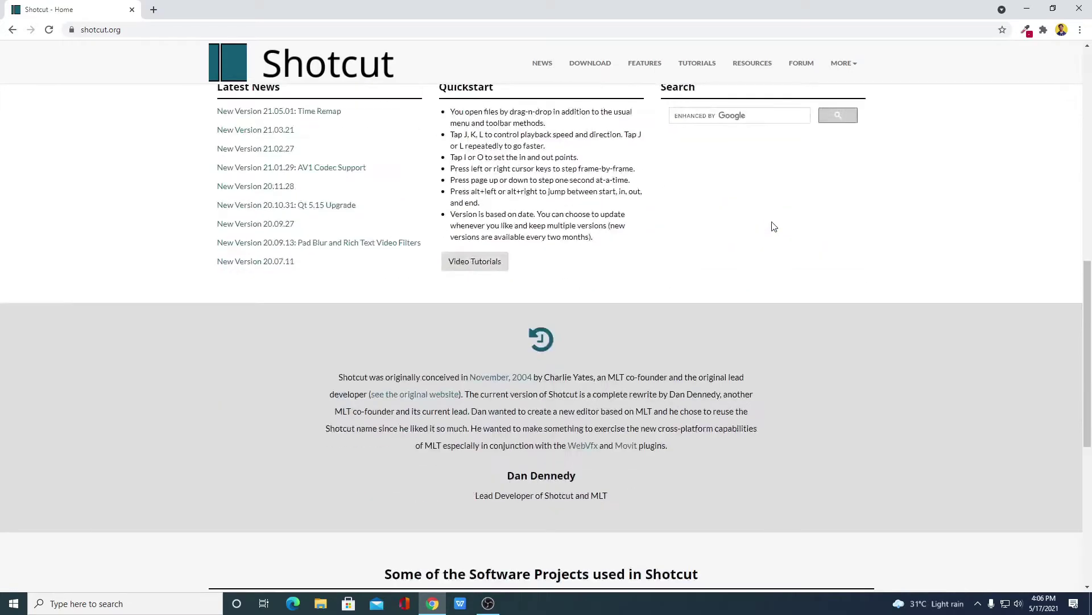
pyautogui.scroll(15, 772, 226)
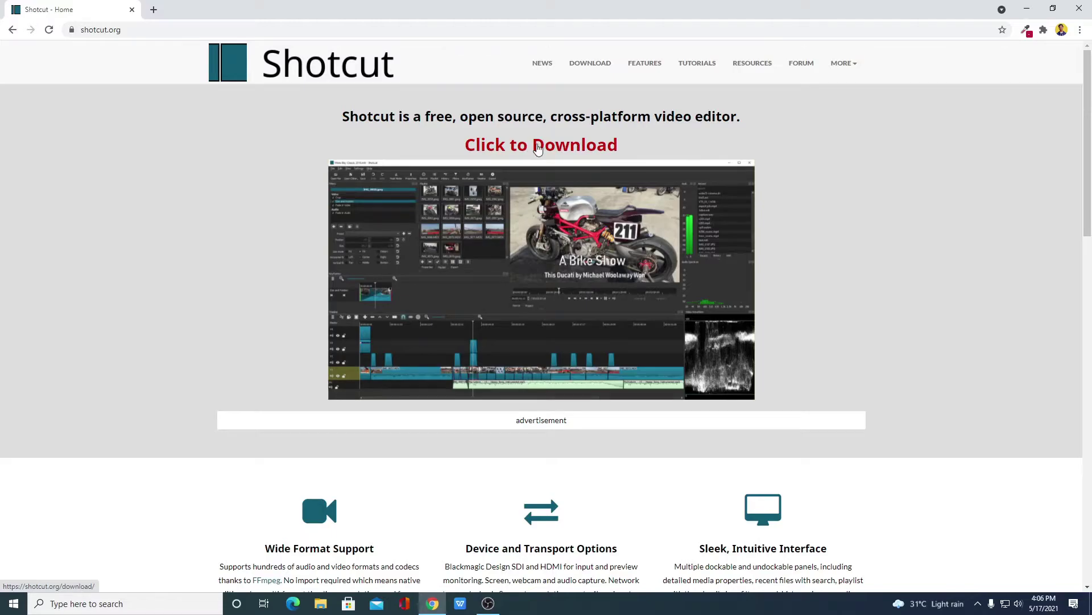
pyautogui.click(591, 70)
# Note the current version 21.05.01 and download the Windows installer from Site 1 (FossHub)
pyautogui.moveTo(349, 200); pyautogui.dragTo(213, 202)
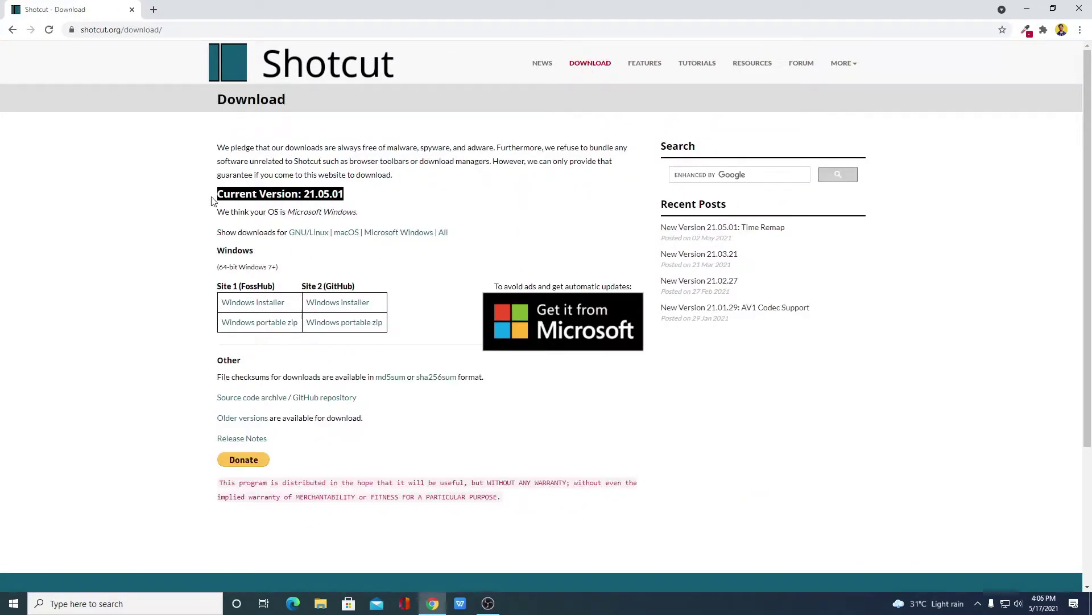
pyautogui.click(214, 202)
pyautogui.moveTo(305, 197); pyautogui.dragTo(315, 197)
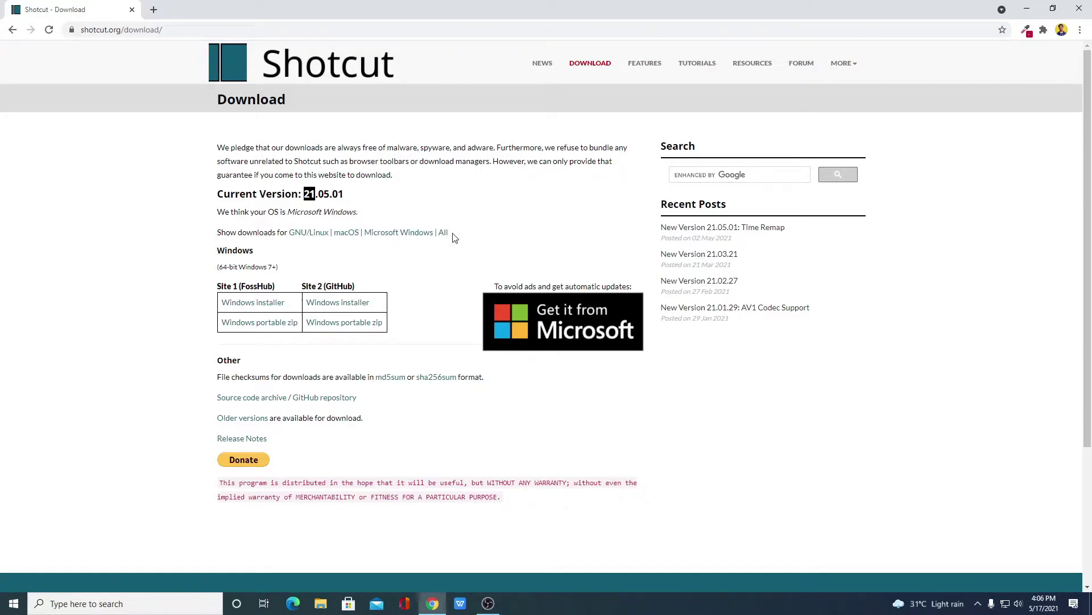
pyautogui.moveTo(276, 287); pyautogui.dragTo(211, 288)
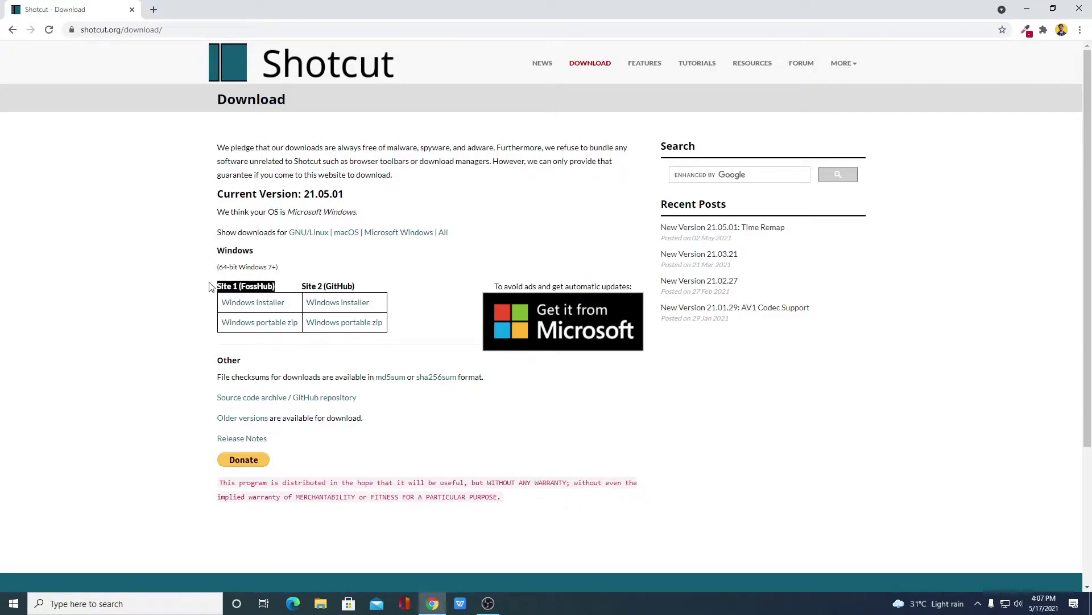
pyautogui.click(291, 288)
pyautogui.moveTo(292, 289); pyautogui.dragTo(375, 289)
pyautogui.click(421, 279)
pyautogui.click(262, 308)
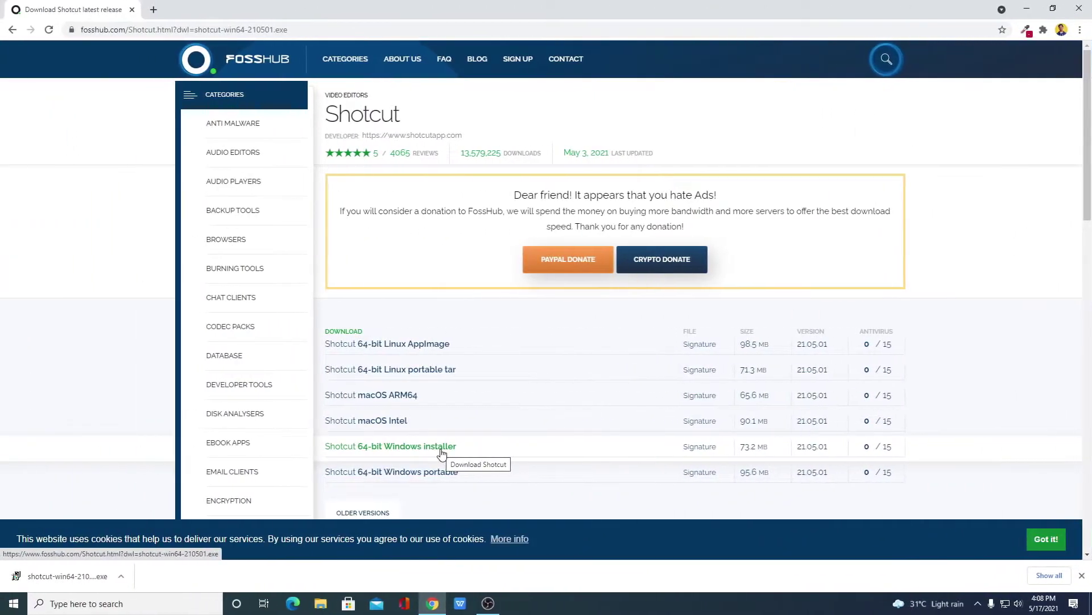
# Run the downloaded shotcut-win64-210501.exe installer and bring up Shotcut Setup
pyautogui.click(121, 576)
pyautogui.click(140, 504)
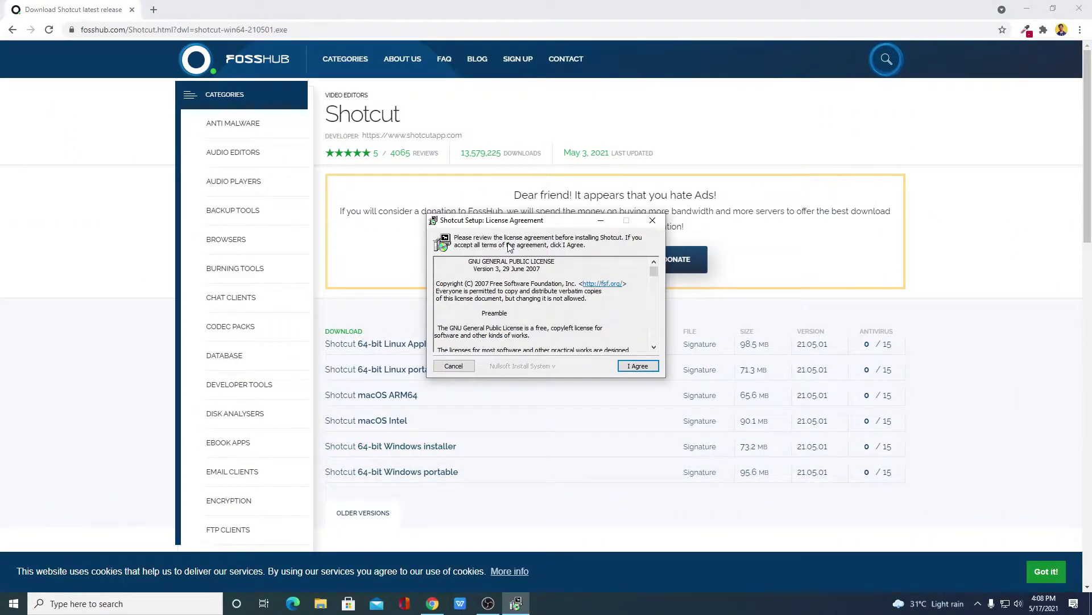
pyautogui.click(1026, 9)
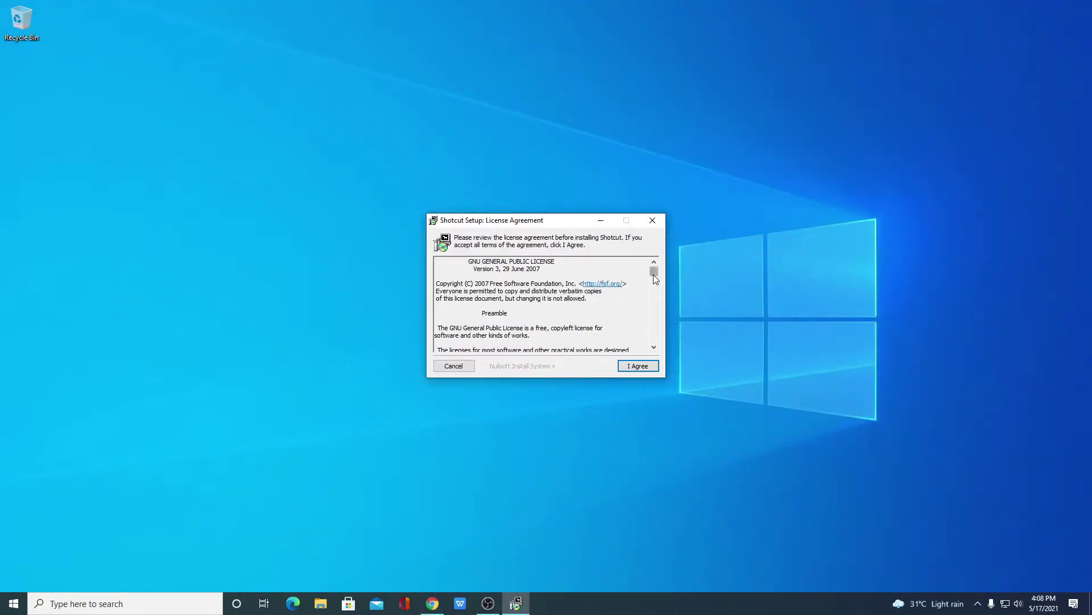
pyautogui.moveTo(653, 273); pyautogui.dragTo(658, 345)
# Accept the license, keep C:\Program Files\Shotcut, install, and close the finished setup
pyautogui.click(638, 367)
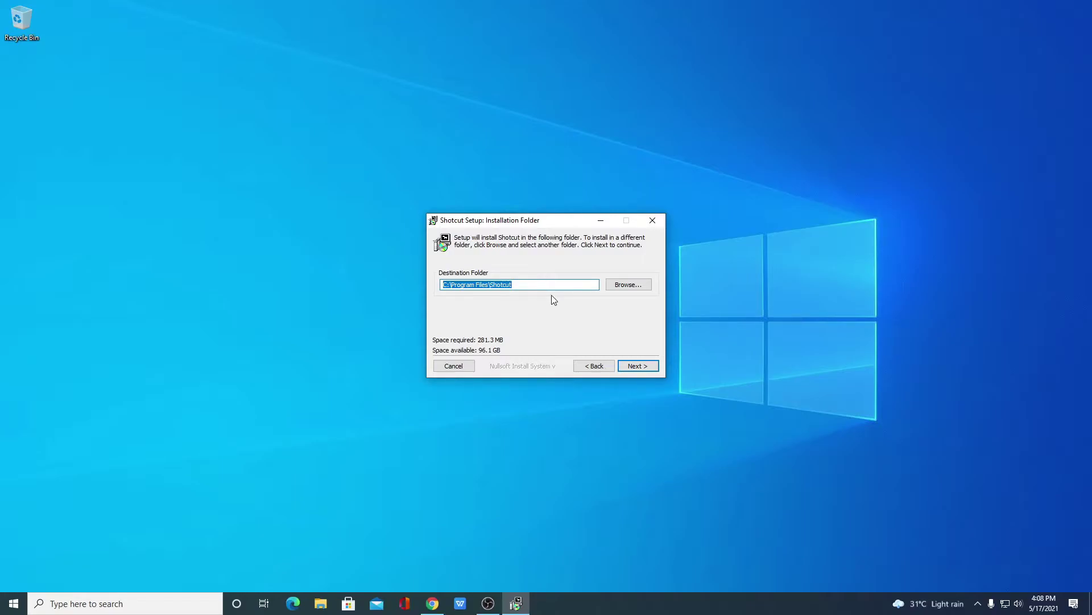
pyautogui.click(633, 284)
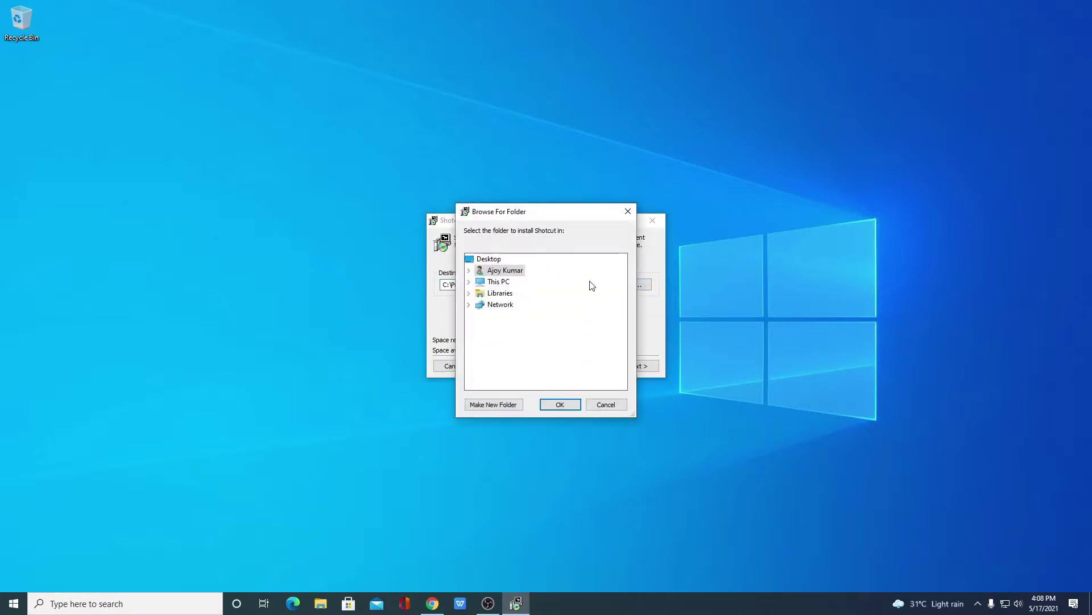
pyautogui.click(628, 221)
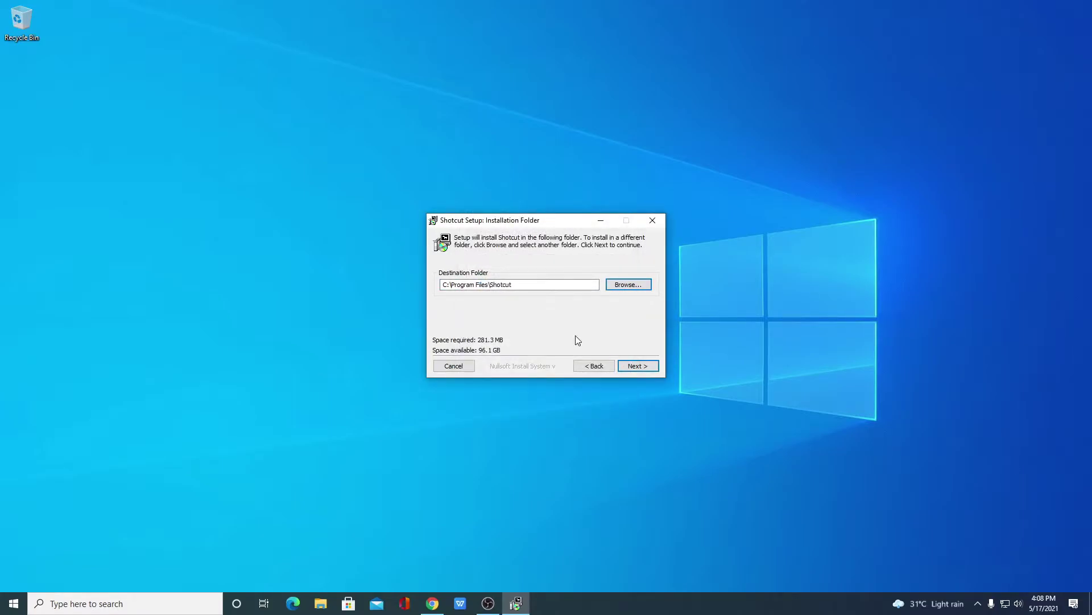
pyautogui.click(642, 368)
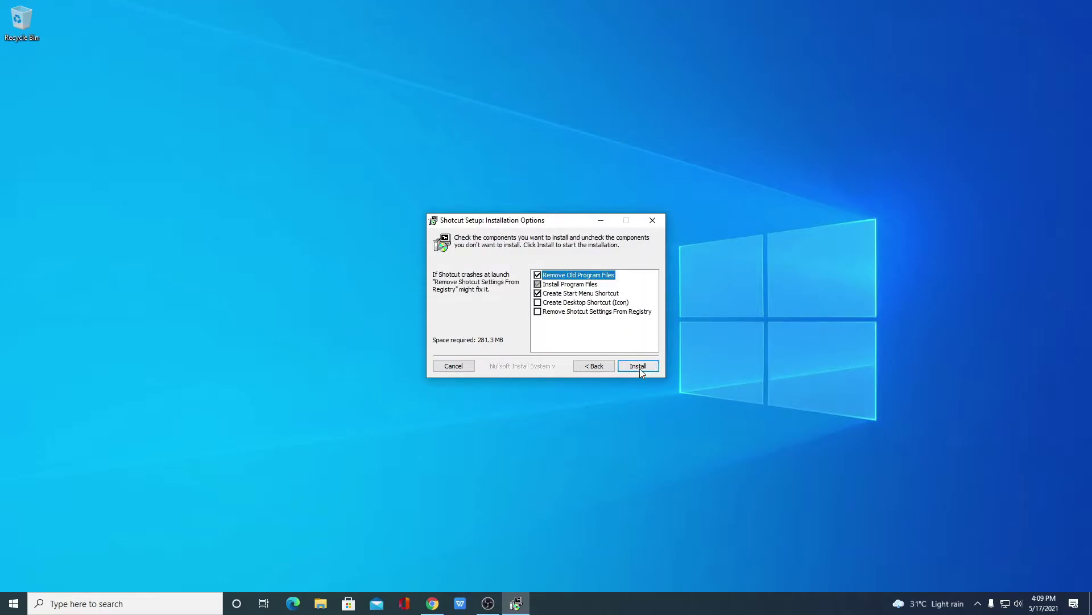
pyautogui.click(638, 366)
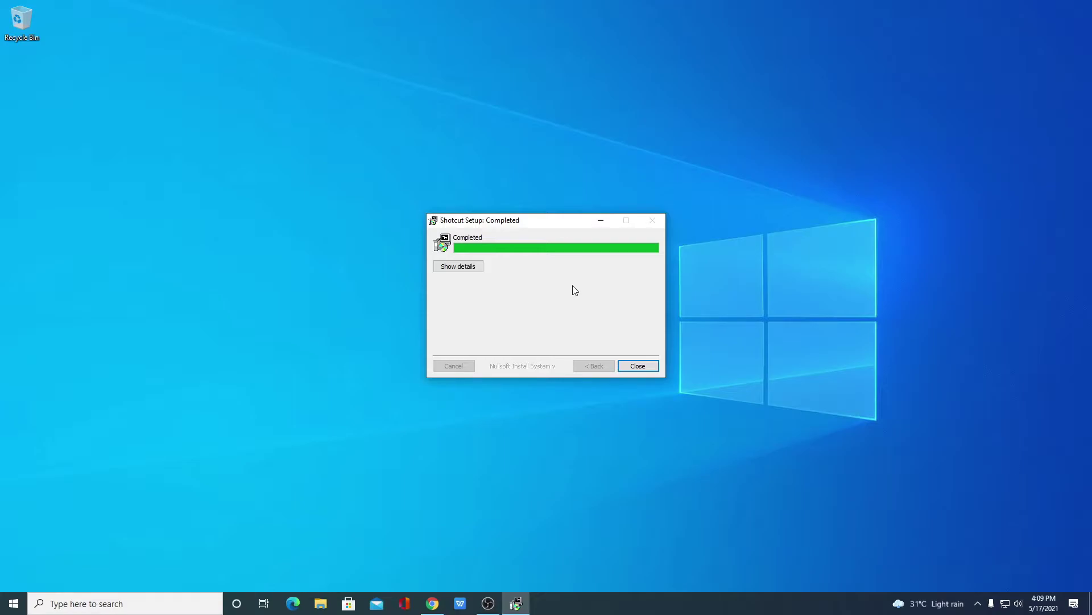
pyautogui.click(687, 366)
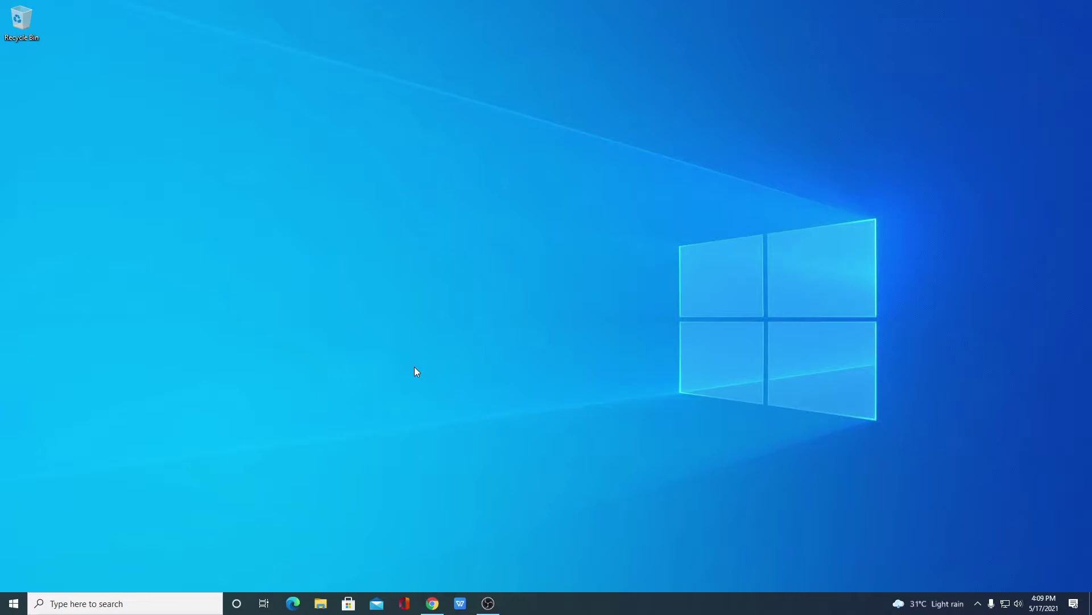
# Search for 'shot' and open the Shotcut app's file location in the Programs folder
pyautogui.click(97, 602)
pyautogui.write('shotcut')
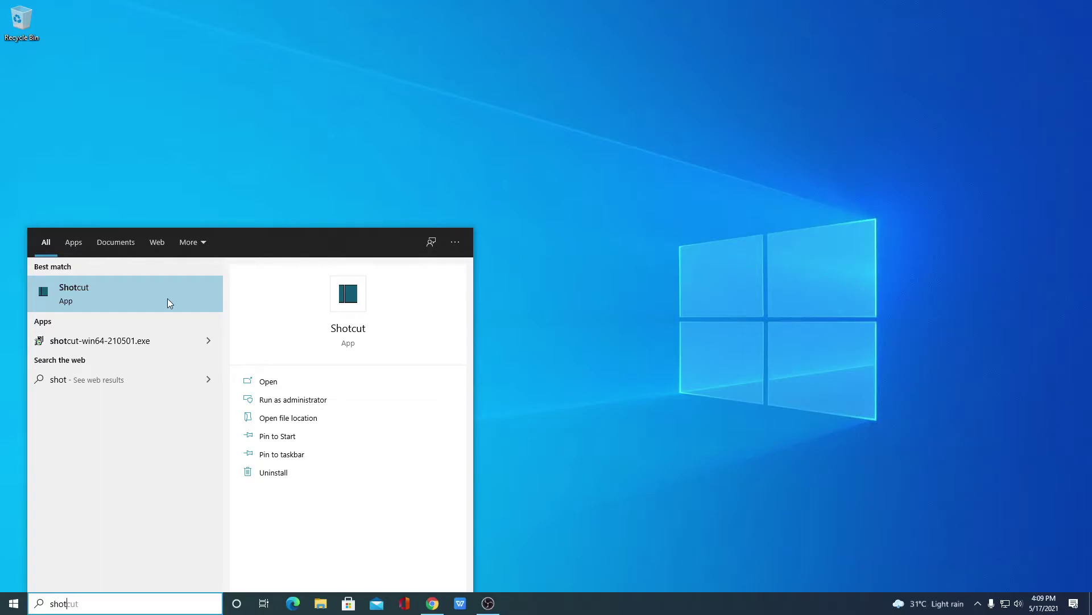
pyautogui.rightClick(167, 303)
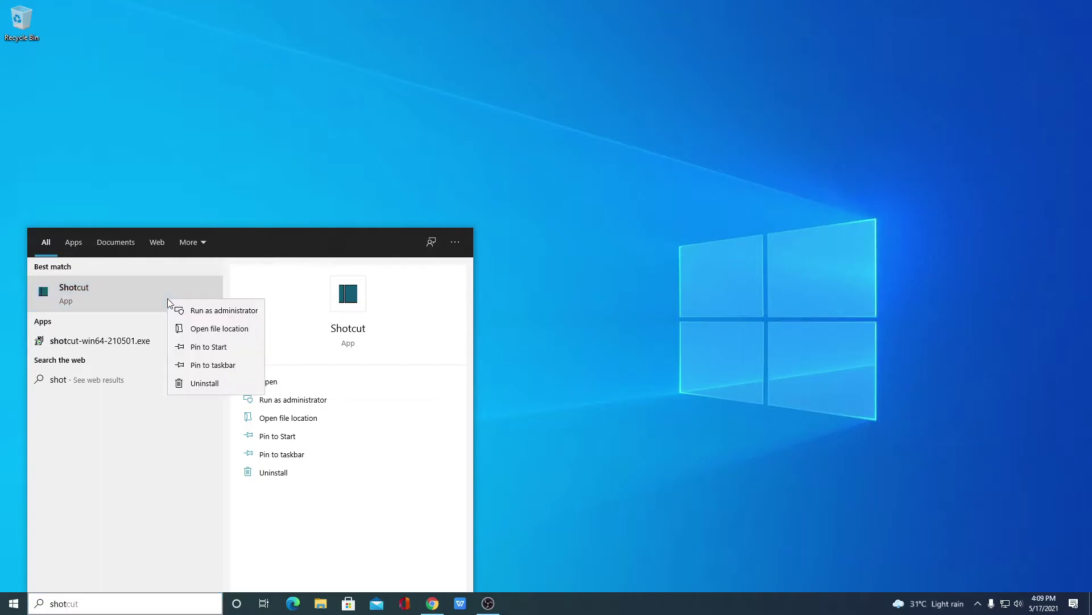
pyautogui.click(205, 330)
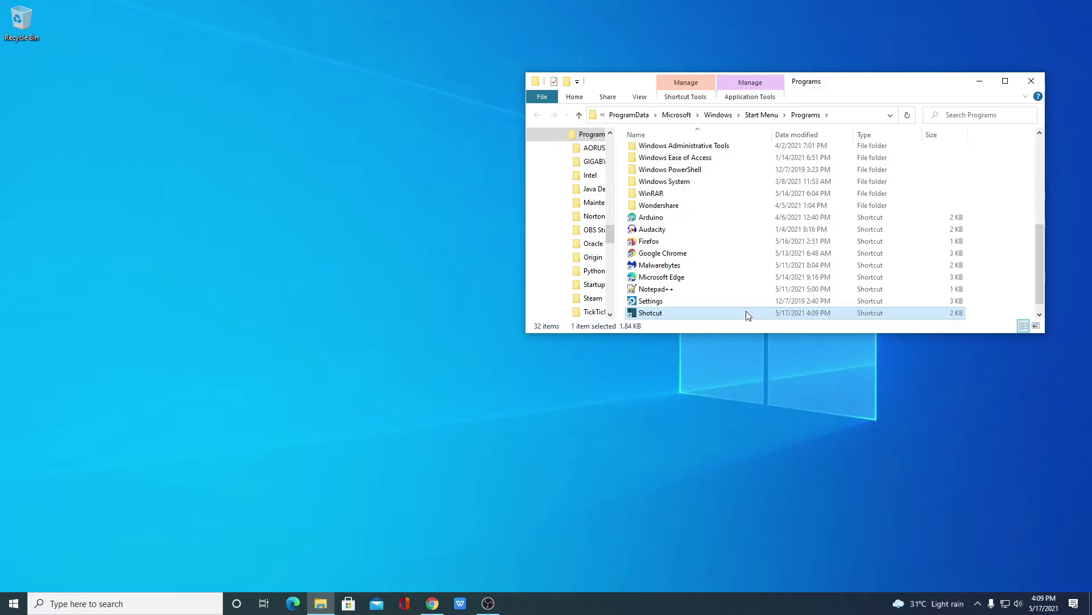
# Send the Shotcut shortcut to the desktop, close Explorer, and launch Shotcut from it
pyautogui.rightClick(747, 312)
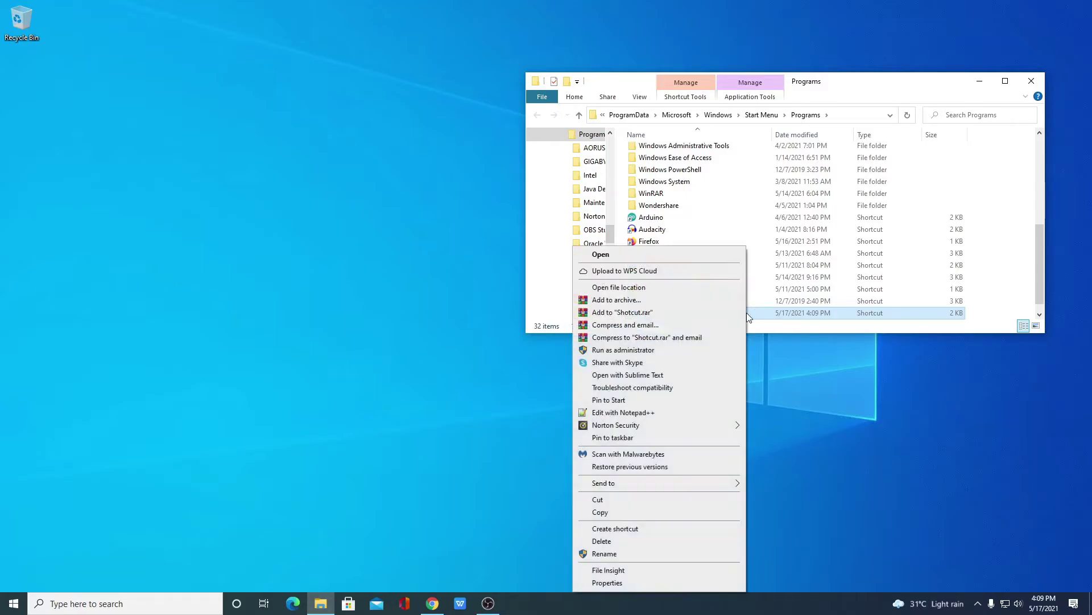
pyautogui.moveTo(726, 485)
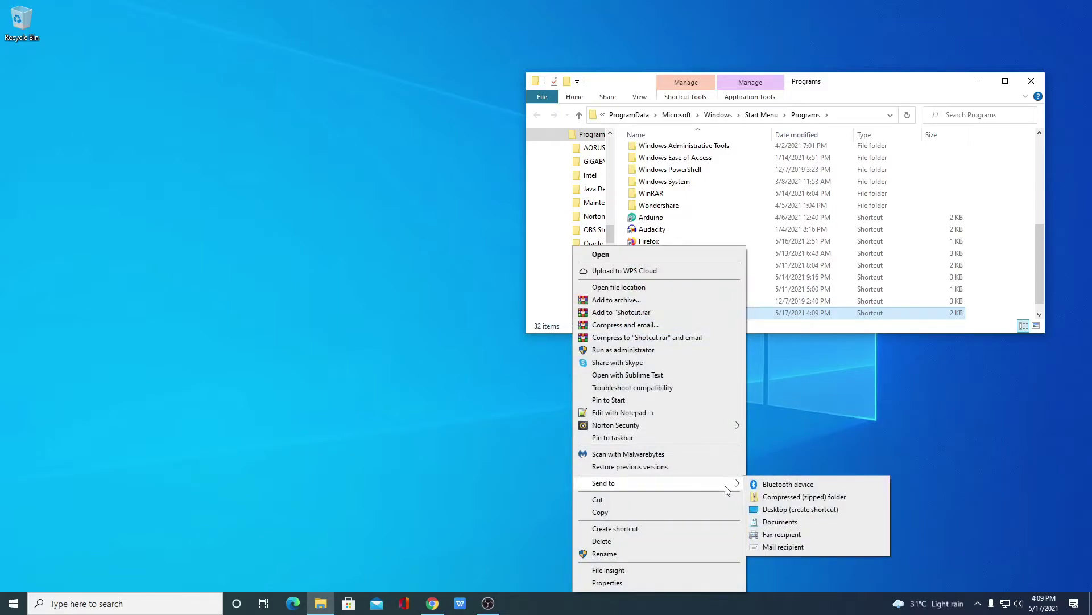
pyautogui.click(808, 509)
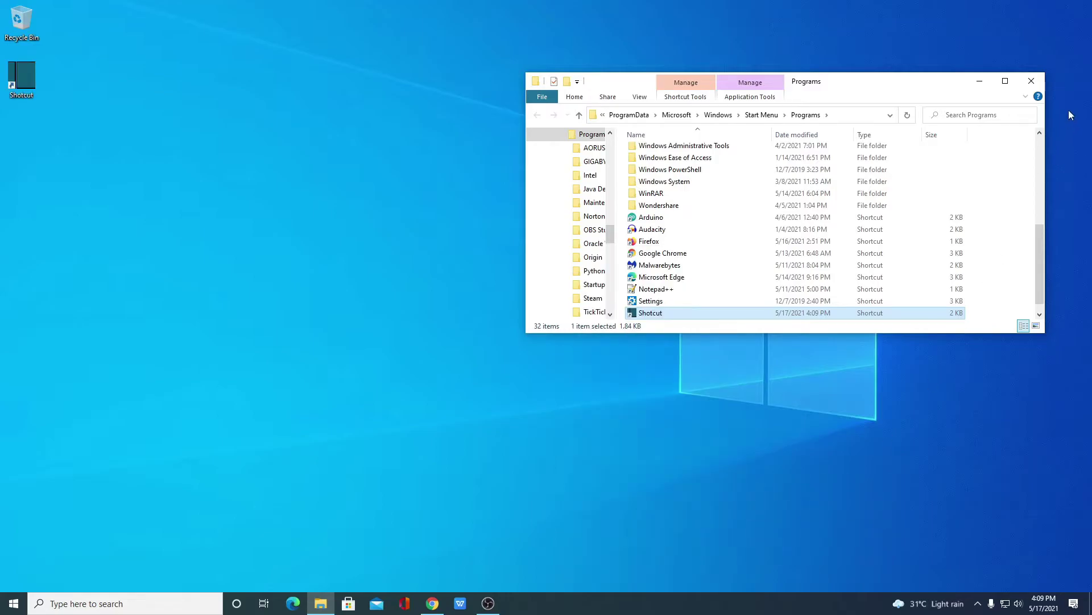
pyautogui.click(1037, 80)
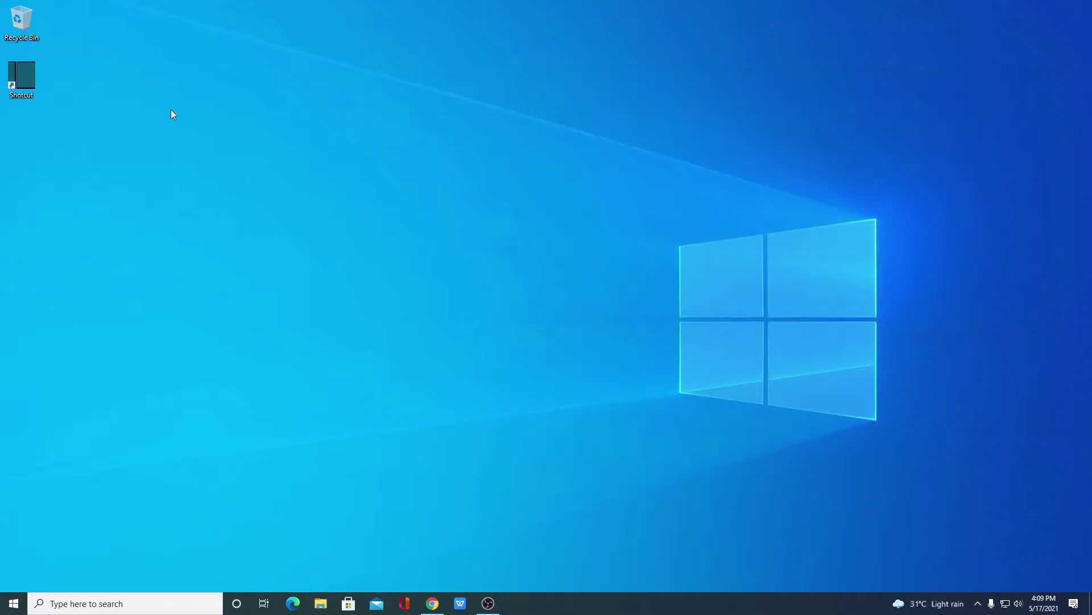
pyautogui.doubleClick(27, 84)
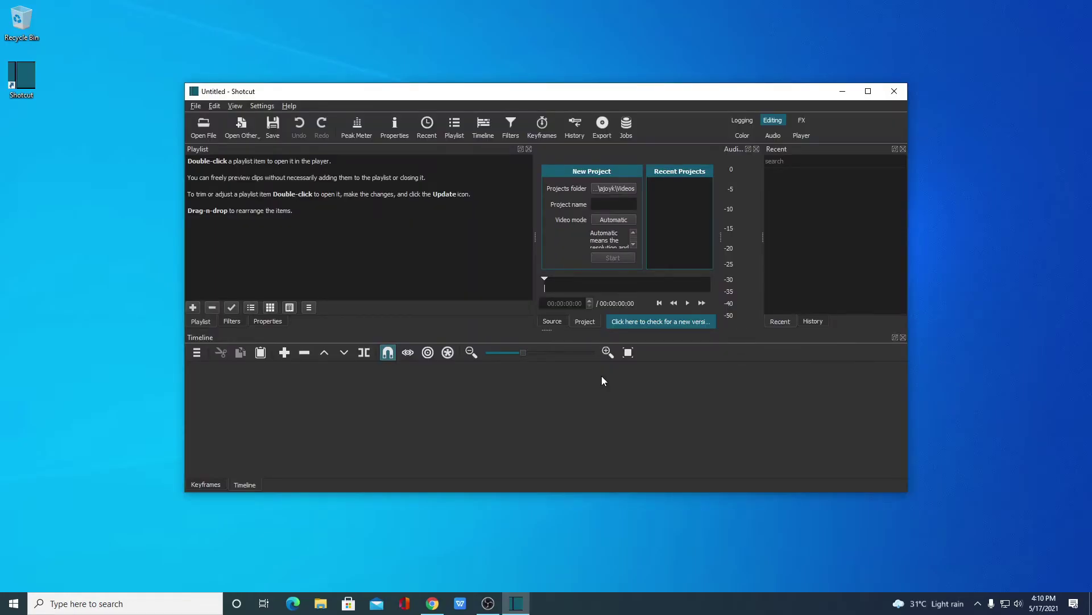
# Maximize the Untitled Shotcut window and bring up the Open File dialog
pyautogui.click(868, 91)
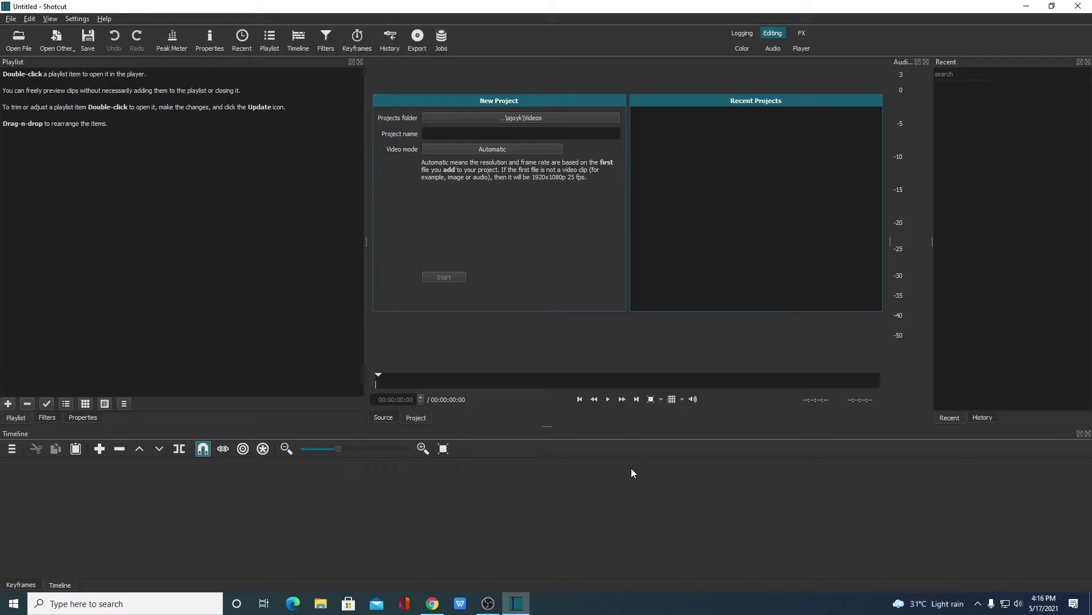
pyautogui.click(25, 50)
# Load the How to Download Sublime Text for Windows 10 video and add it to the playlist
pyautogui.click(272, 148)
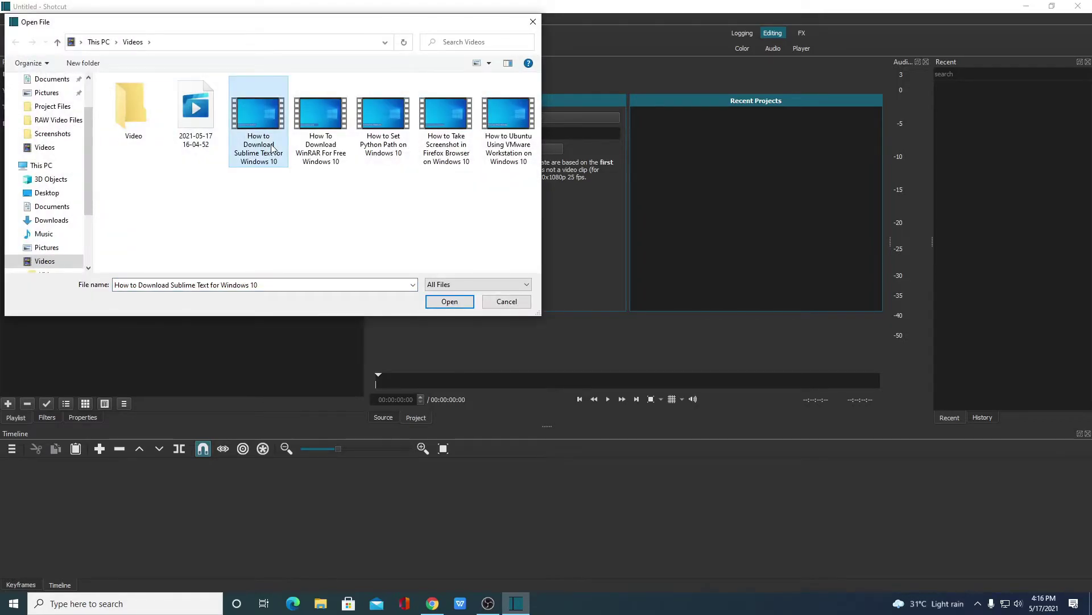
pyautogui.click(444, 300)
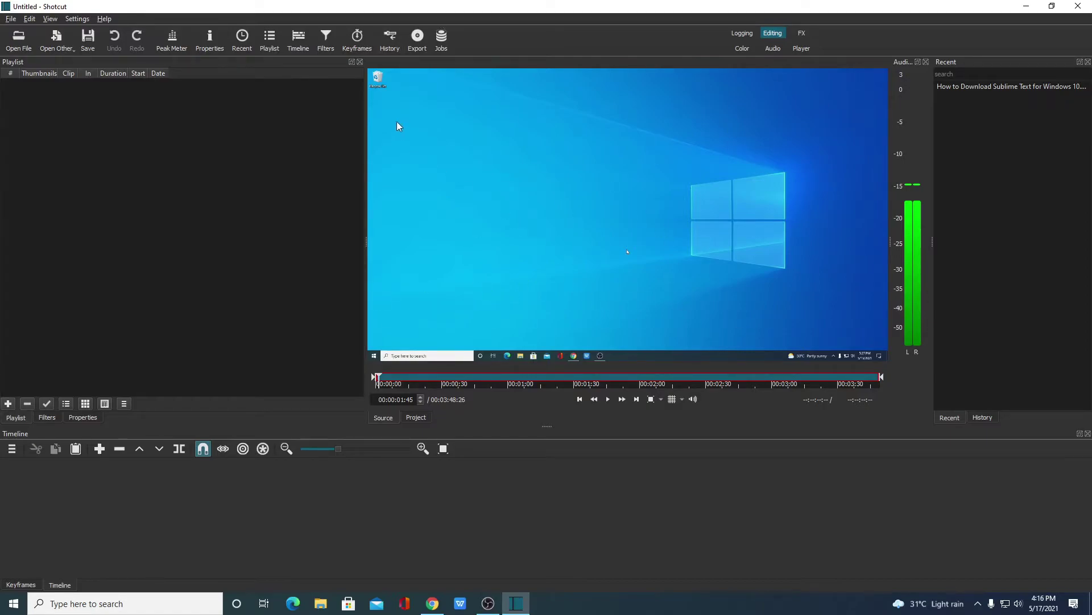
pyautogui.moveTo(634, 190); pyautogui.dragTo(158, 100)
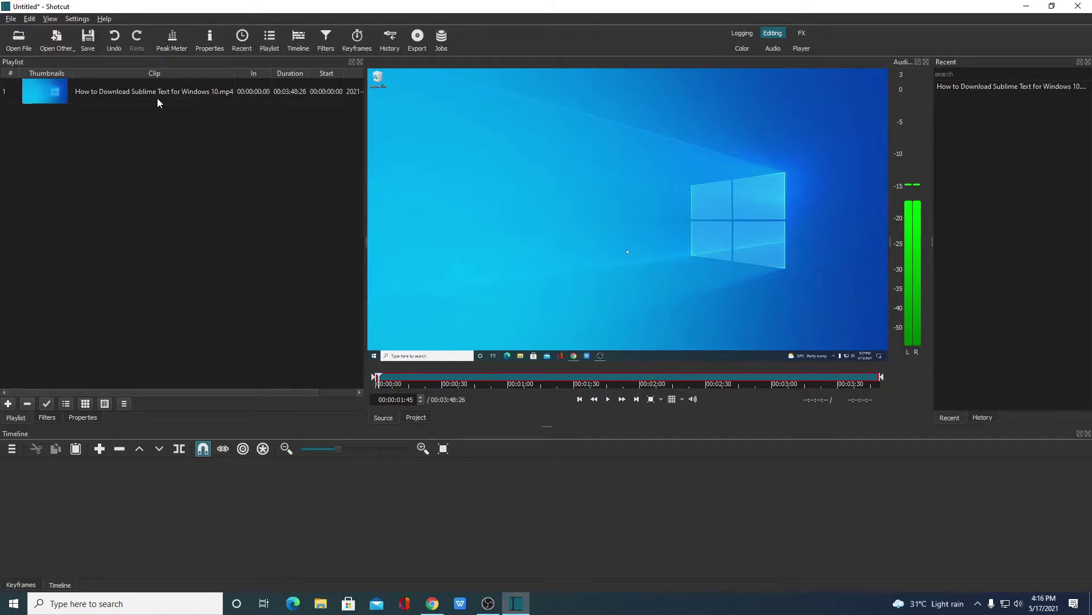
pyautogui.click(158, 101)
# Open How To Download WinRAR For Free Windows 10.mp4 and add it to the playlist
pyautogui.click(8, 403)
pyautogui.click(20, 39)
pyautogui.click(321, 119)
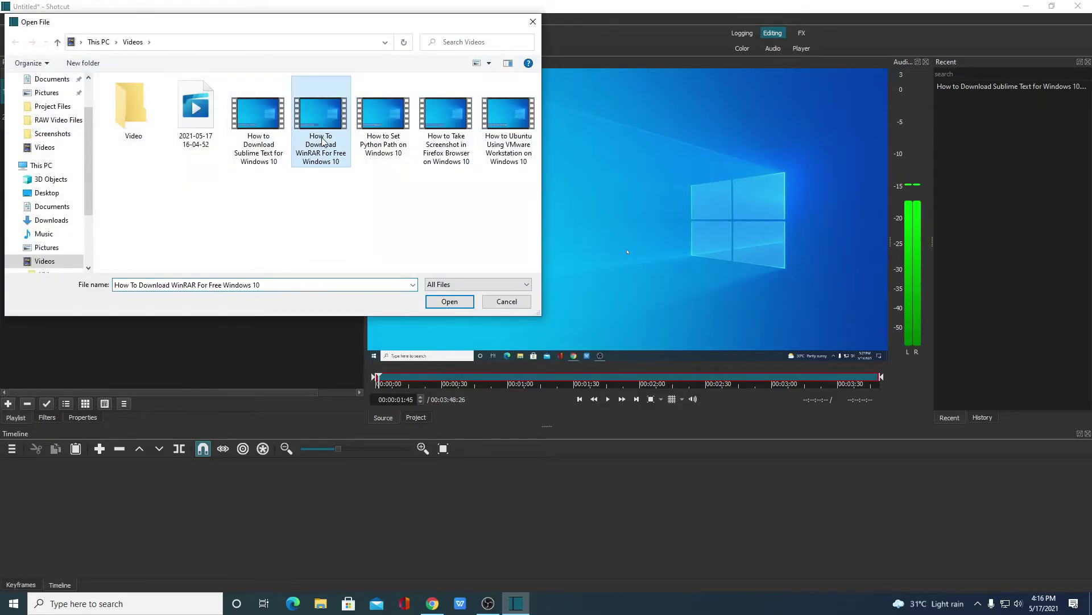
pyautogui.click(450, 301)
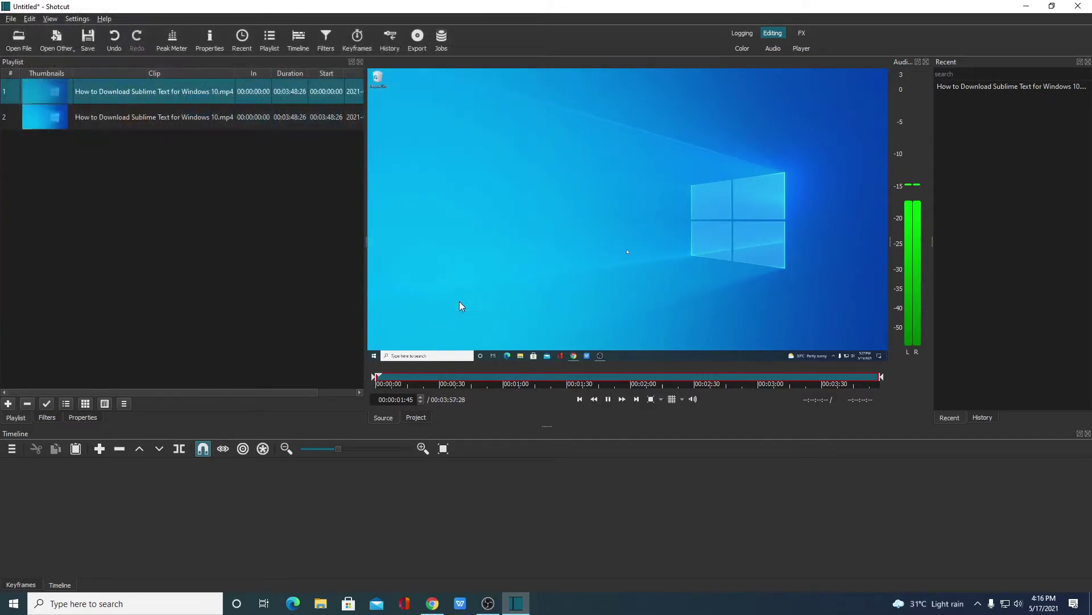
pyautogui.moveTo(657, 194); pyautogui.dragTo(114, 142)
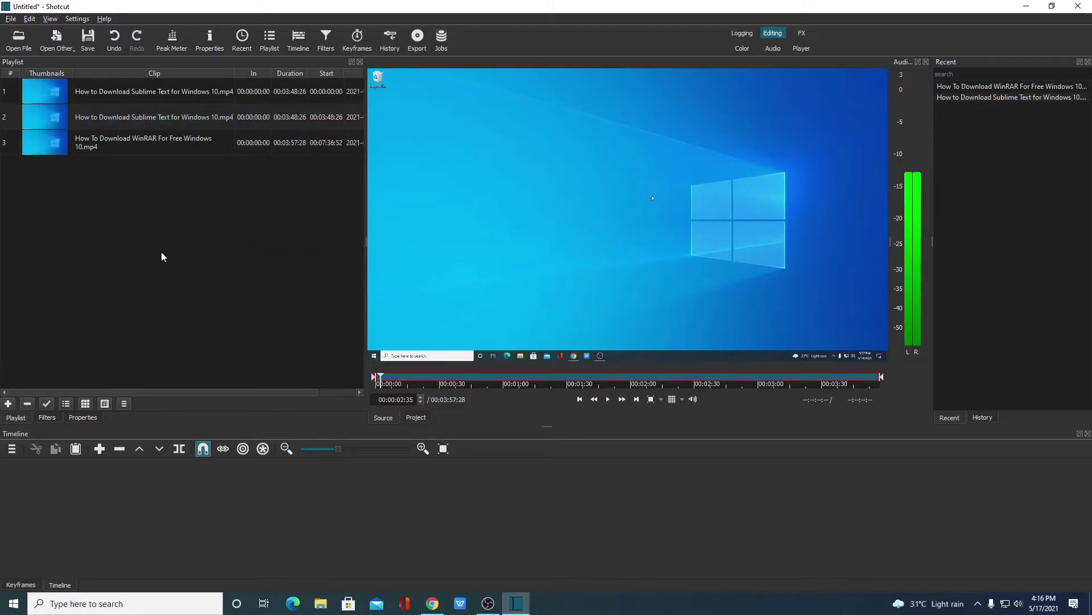
# Place the first Sublime Text playlist clip onto timeline track V1
pyautogui.click(146, 95)
pyautogui.moveTo(146, 91); pyautogui.dragTo(190, 497)
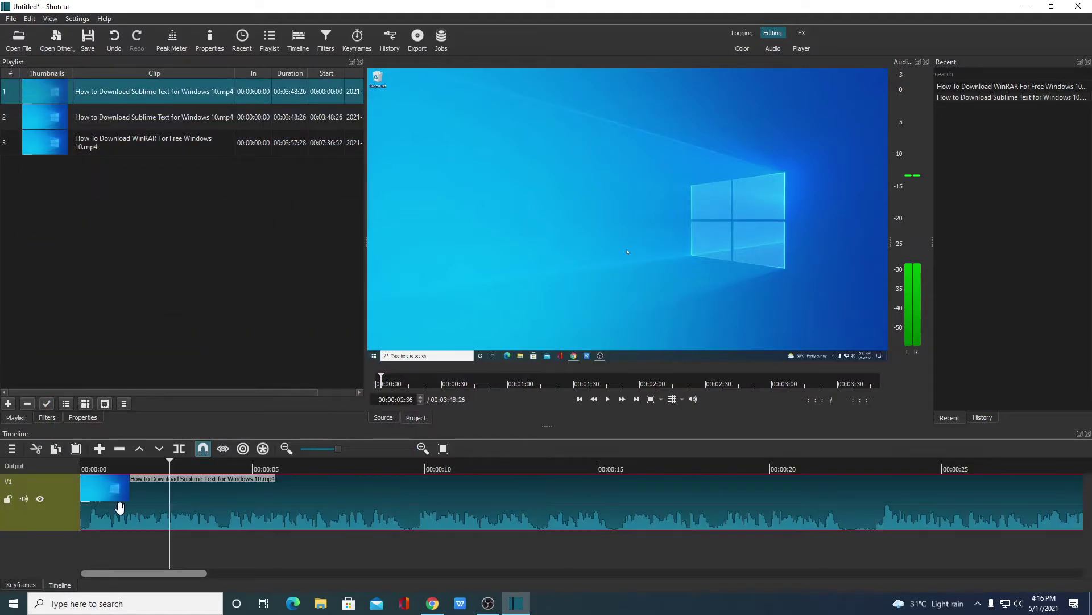
pyautogui.moveTo(182, 572); pyautogui.dragTo(831, 573)
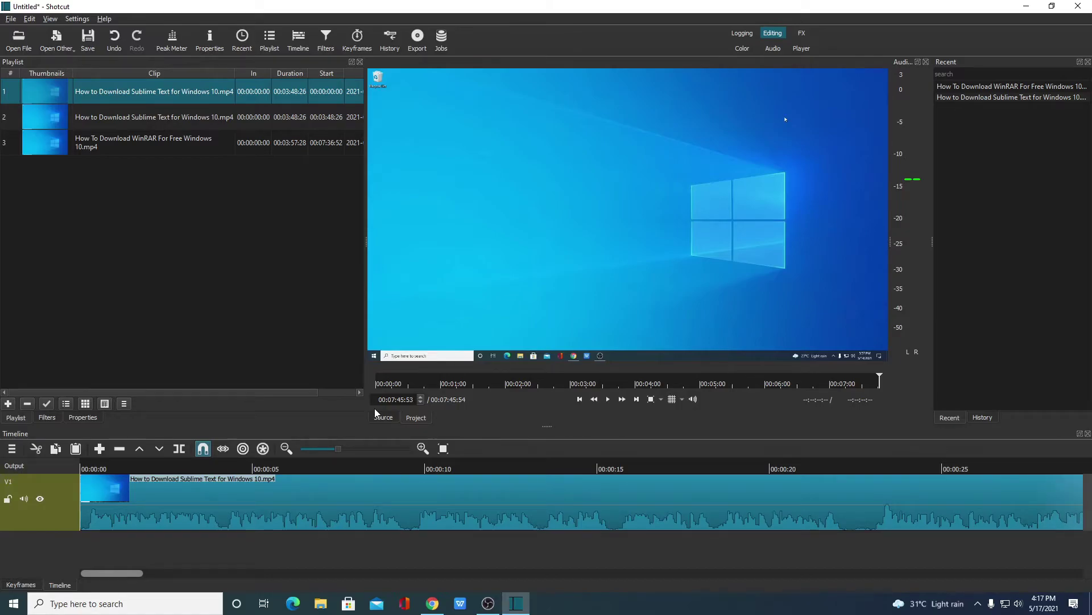
# Add an empty audio track A1 via Track Operations and select the timeline clip
pyautogui.click(11, 449)
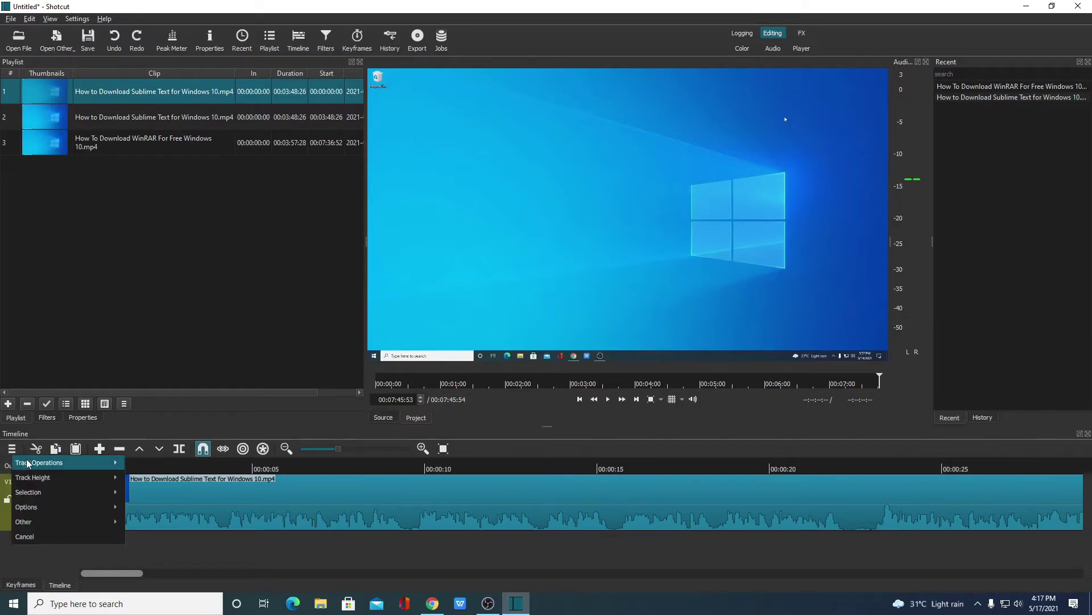
pyautogui.moveTo(77, 465)
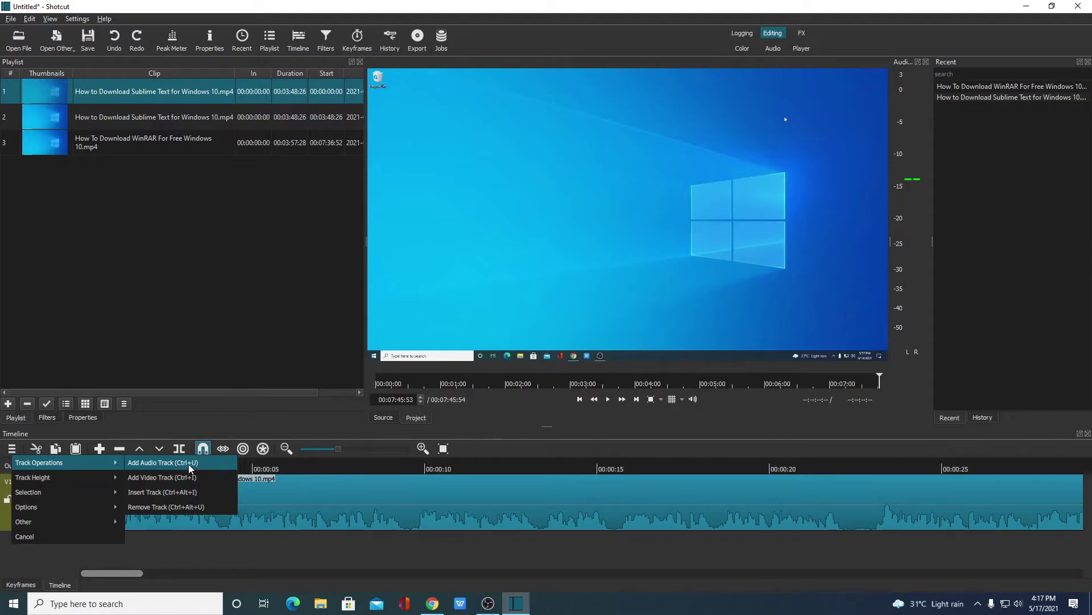
pyautogui.click(165, 463)
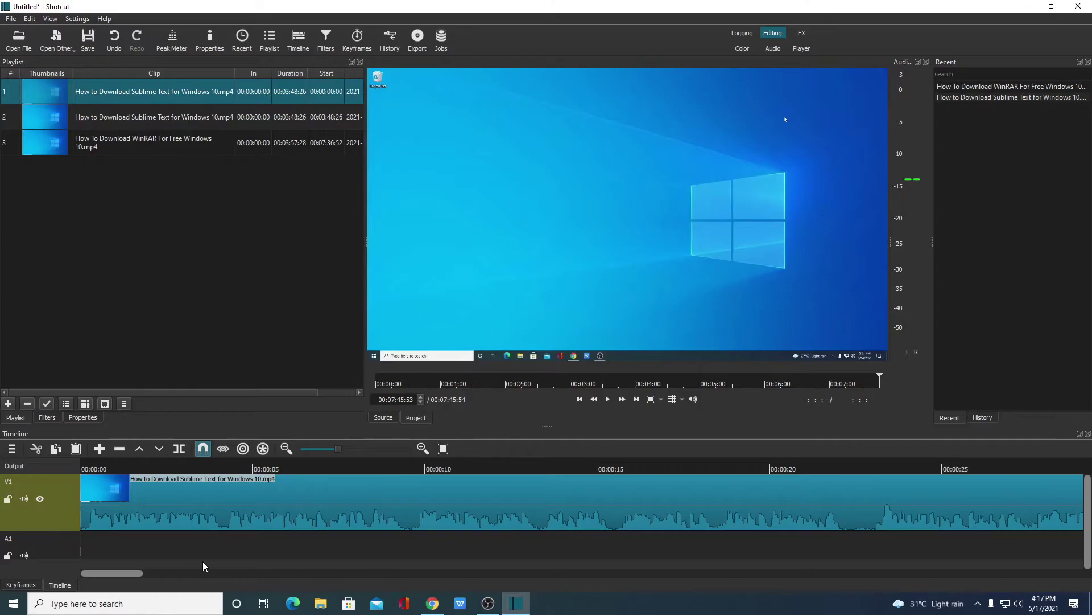
pyautogui.click(196, 489)
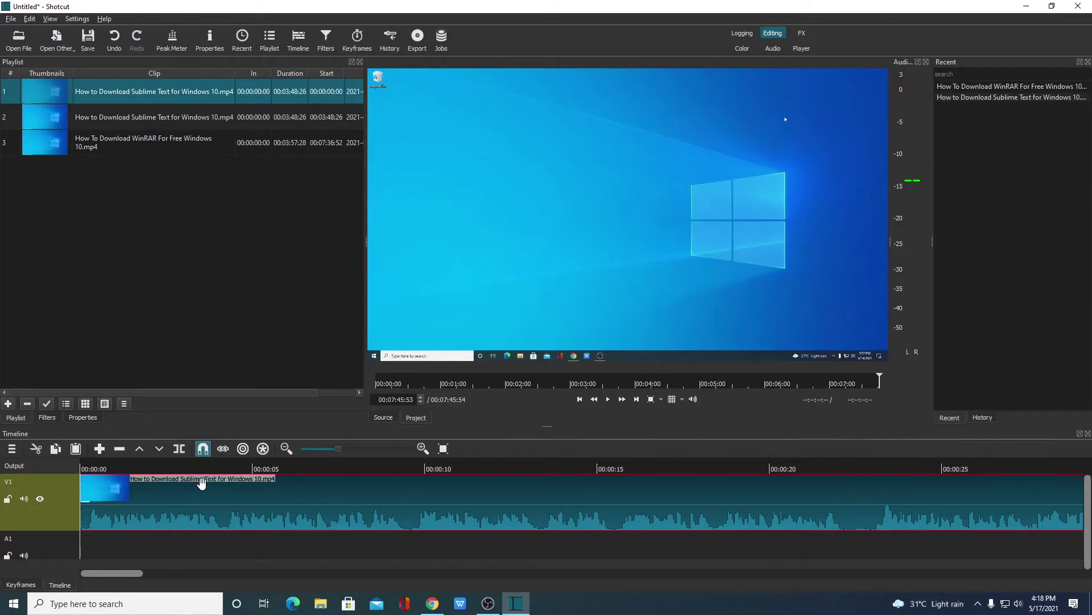
# Split the Sublime Text clip at 00:00:04:03 and show its still-empty Filters panel
pyautogui.click(219, 468)
pyautogui.press('s')
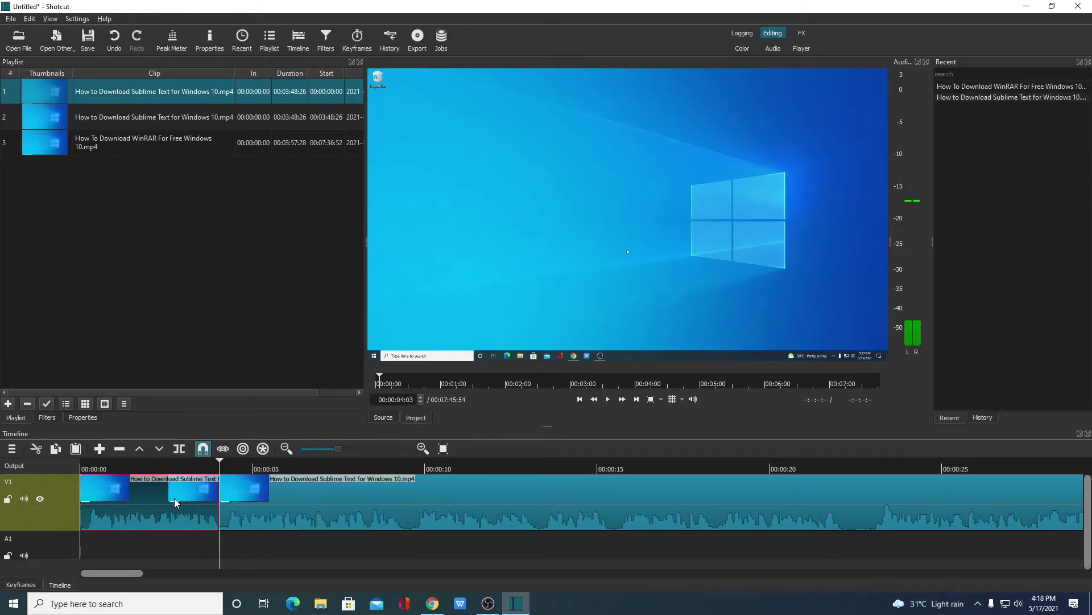
pyautogui.click(324, 49)
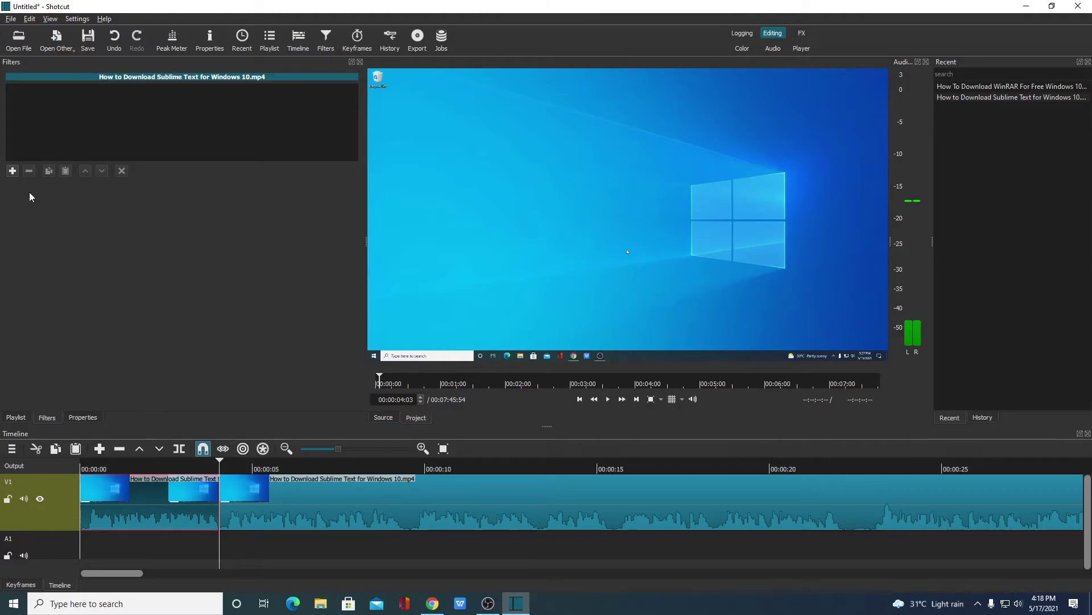
pyautogui.click(12, 171)
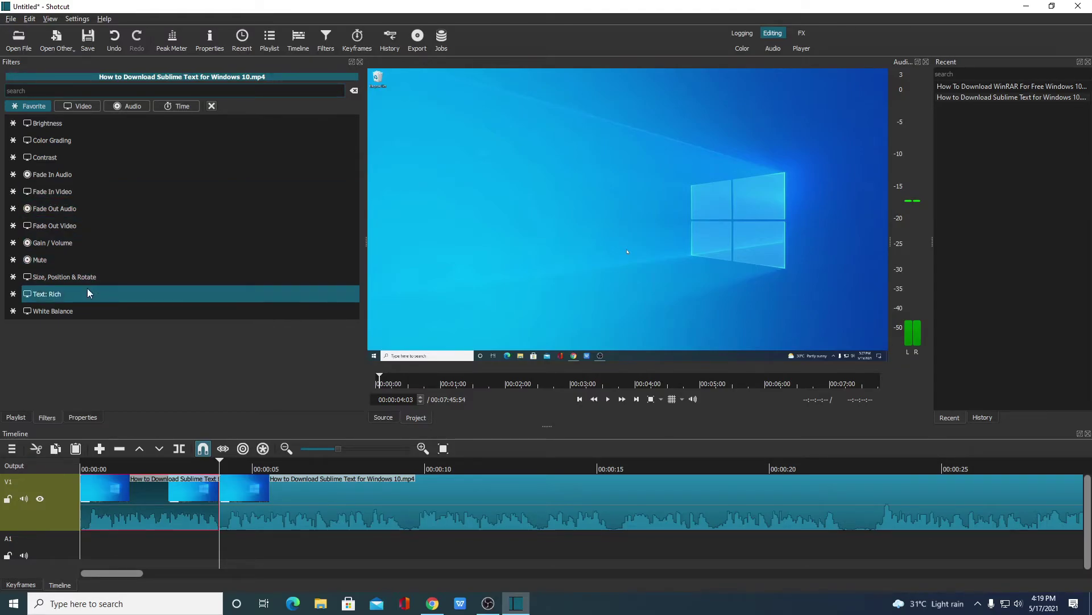
pyautogui.click(78, 106)
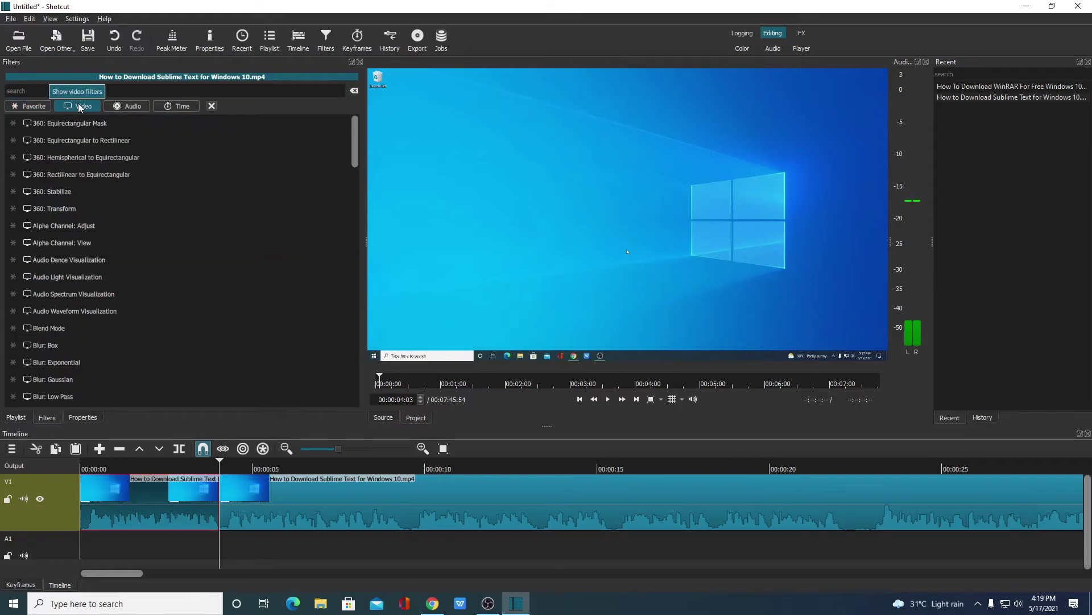
pyautogui.scroll(-5, 140, 290)
pyautogui.scroll(-3, 146, 361)
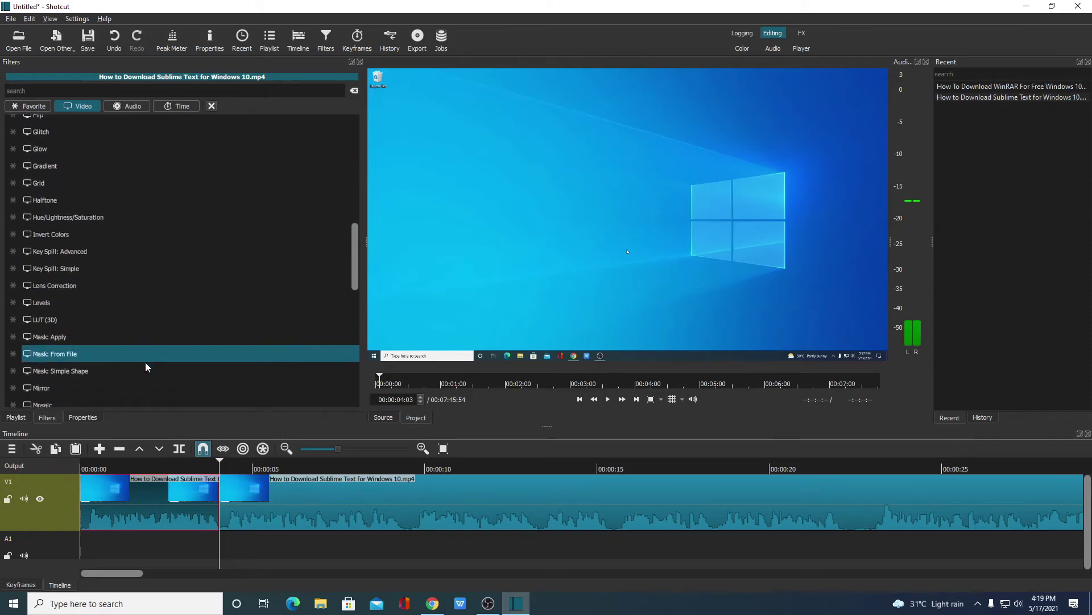
pyautogui.scroll(4, 154, 209)
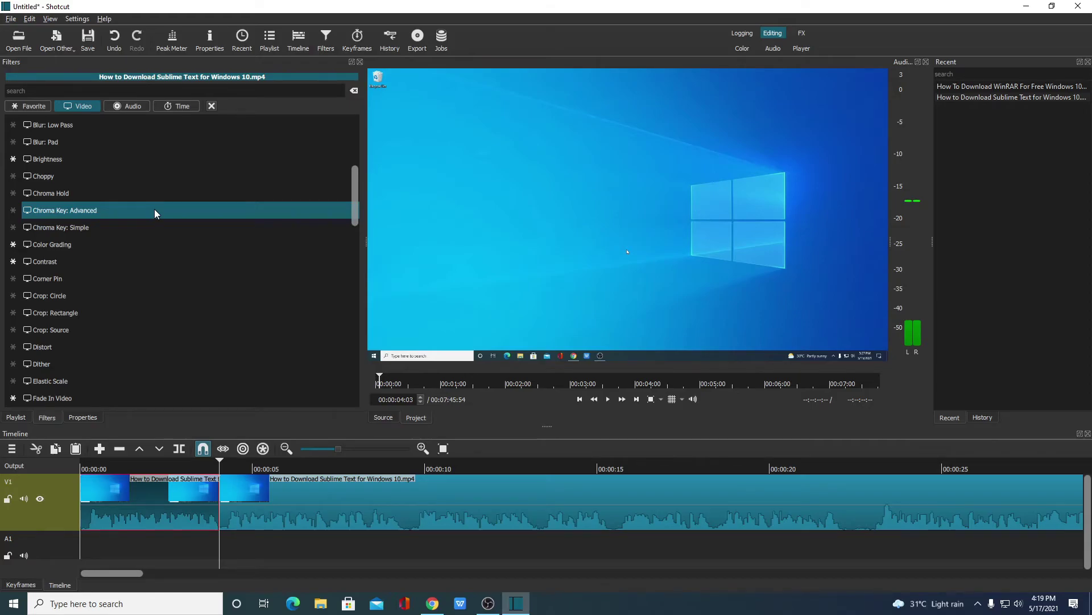
pyautogui.click(140, 106)
pyautogui.scroll(-3, 192, 263)
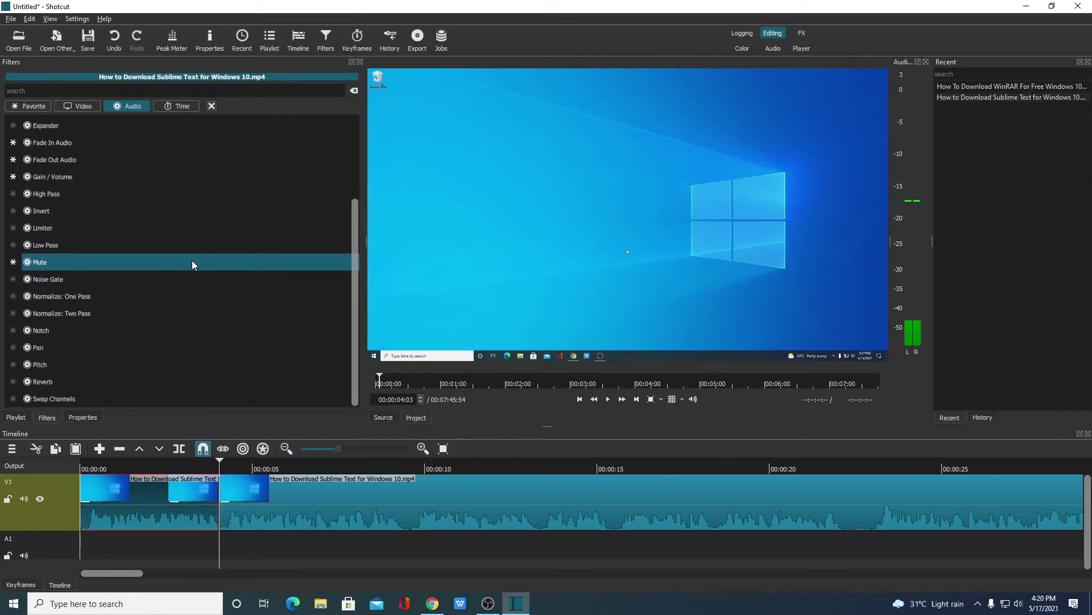
pyautogui.press('Escape')
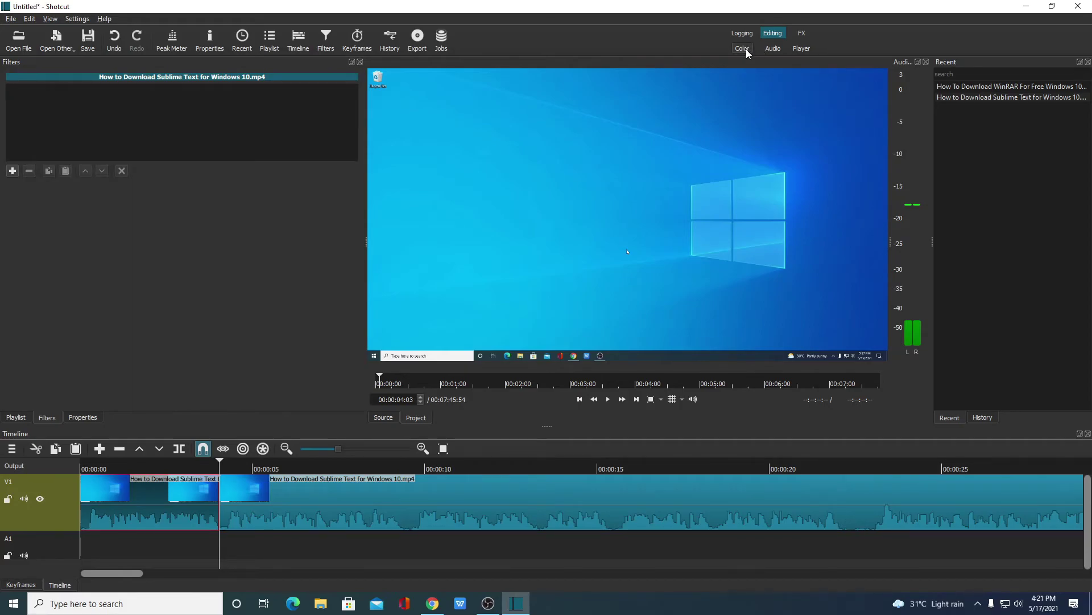
# Switch to the Color layout with the Video Zoom scope, undo the split, and open Export
pyautogui.click(746, 49)
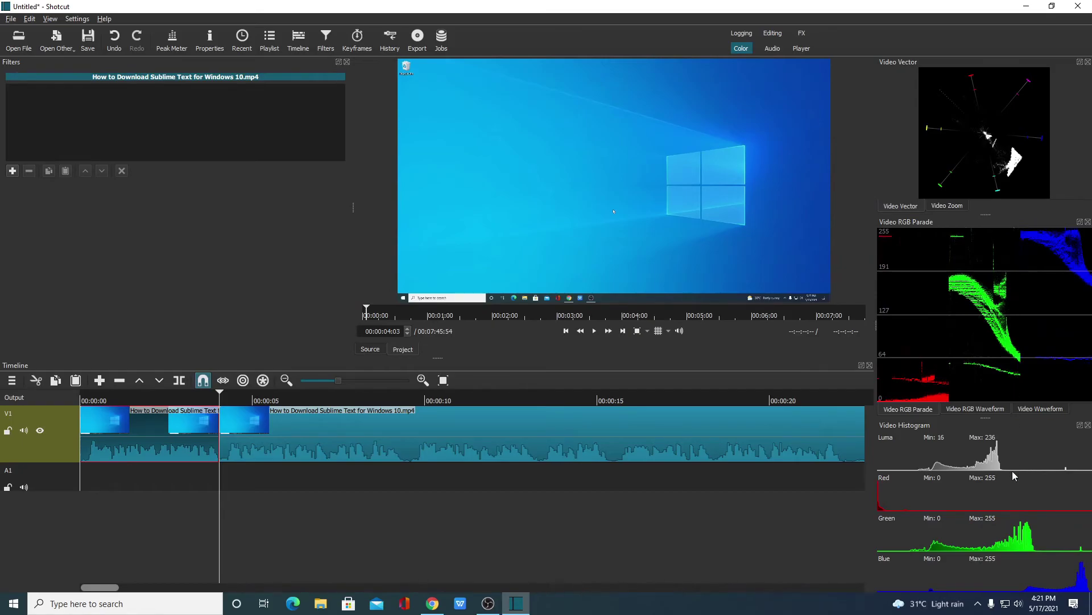
pyautogui.click(936, 207)
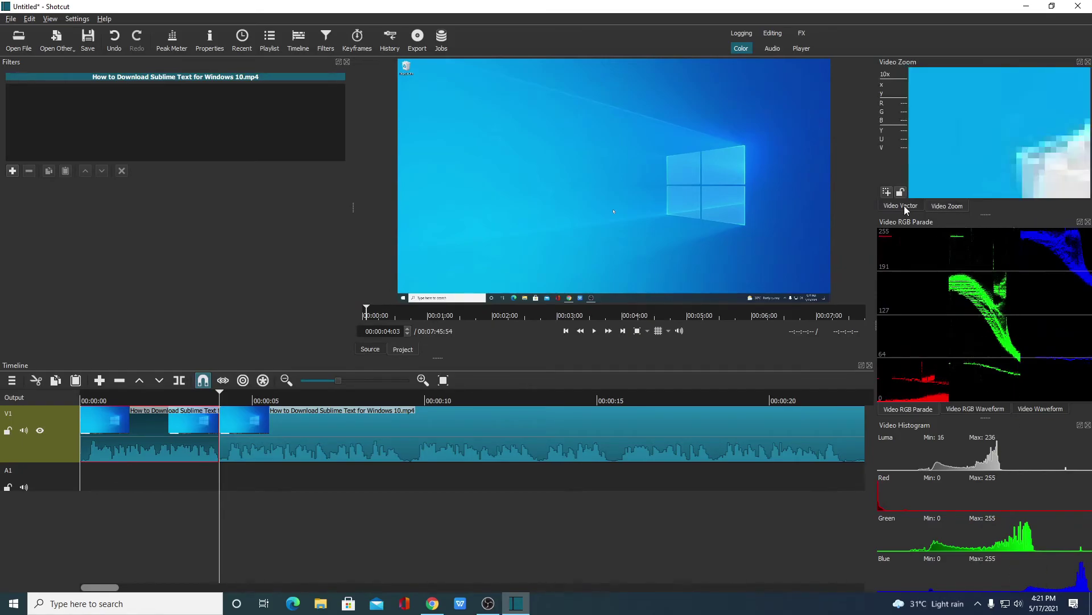
pyautogui.click(906, 208)
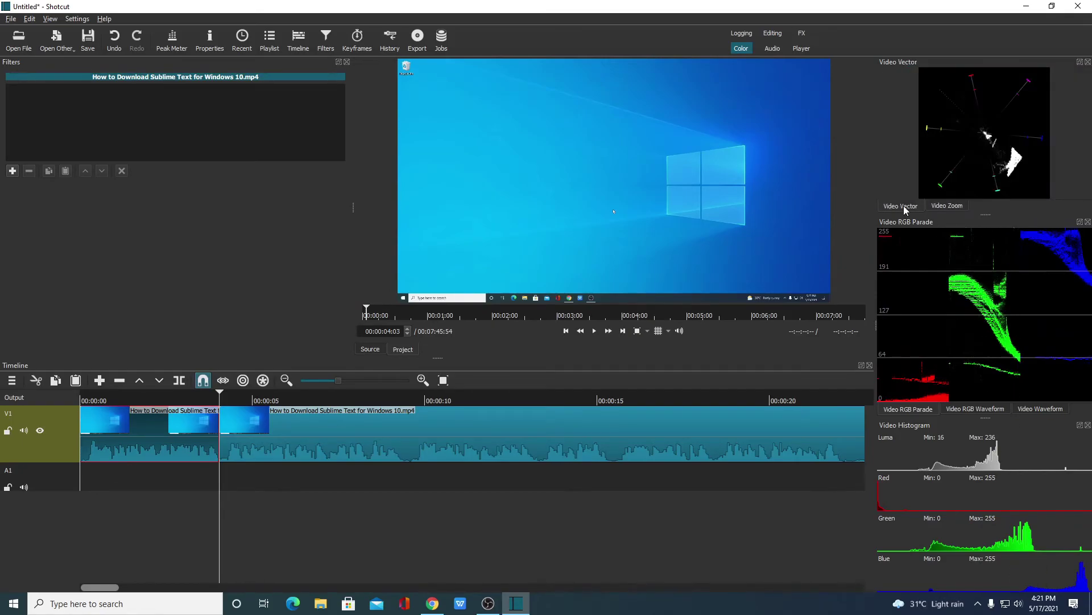
pyautogui.hotkey('ctrl', 'z')
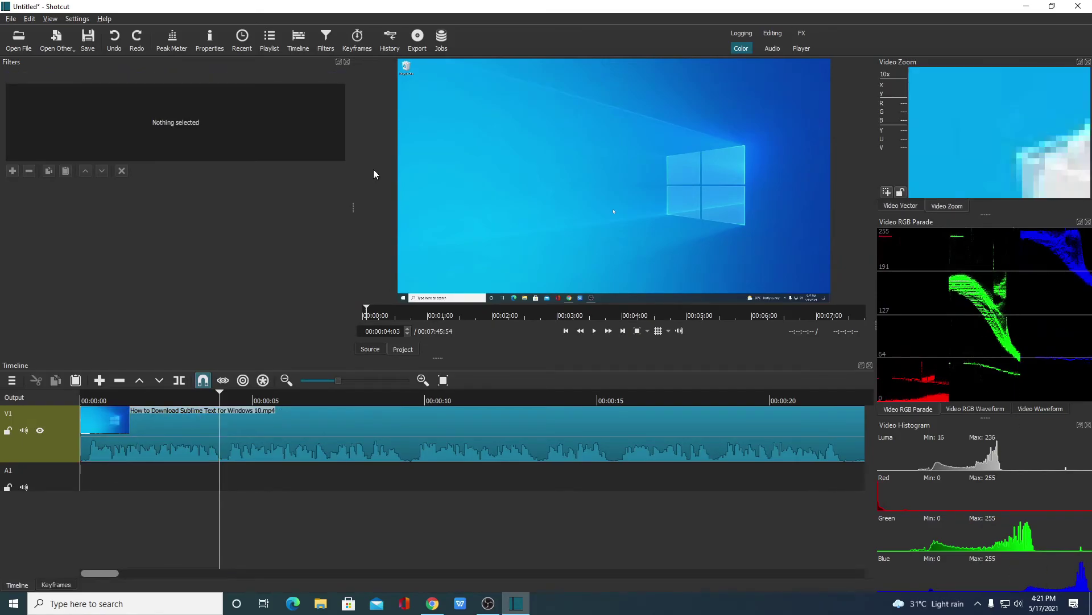
pyautogui.click(417, 39)
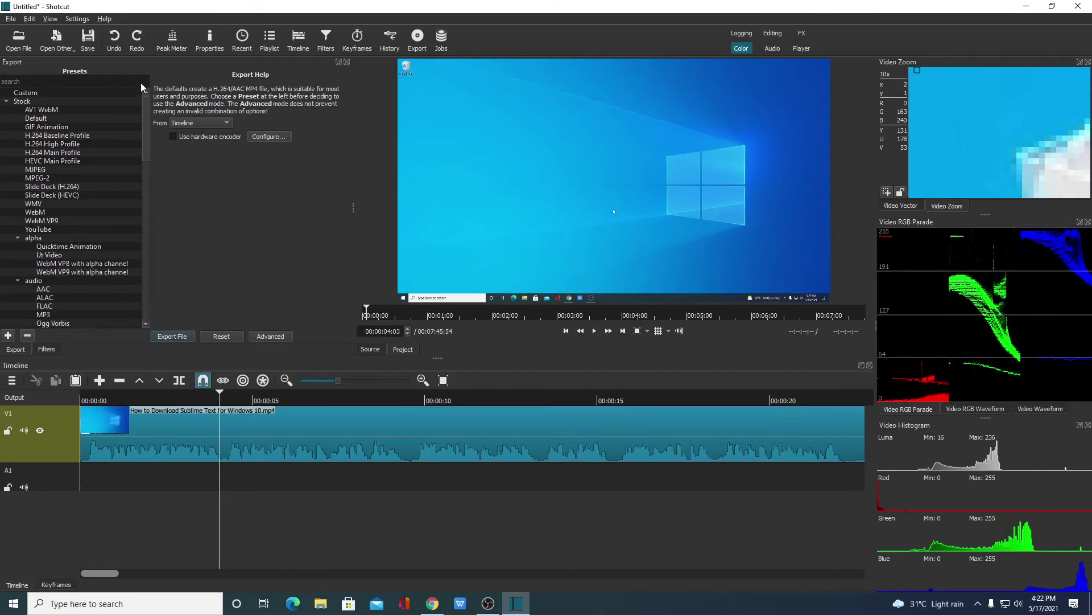
# Export the timeline with the H.264 High Profile preset as 'dfdf' MP4 in Videos
pyautogui.scroll(-3, 116, 228)
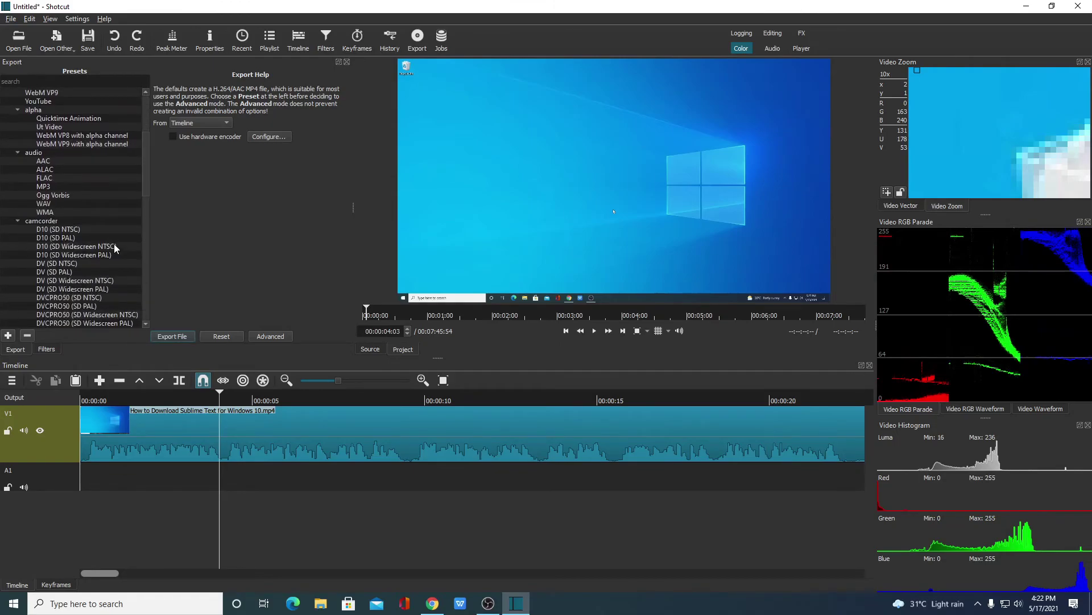
pyautogui.scroll(3, 114, 243)
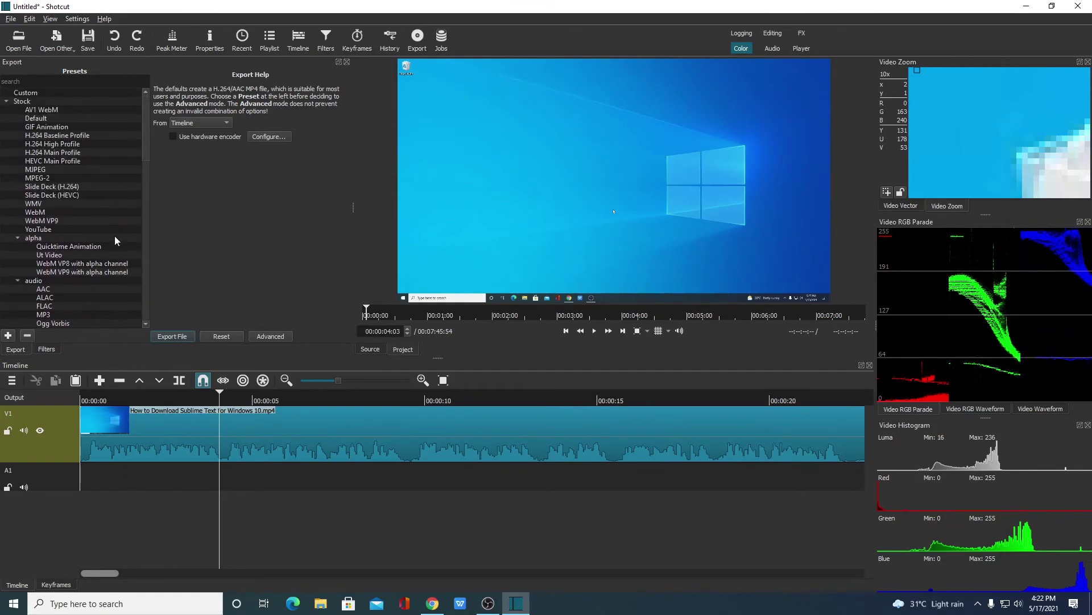
pyautogui.click(75, 145)
pyautogui.click(184, 338)
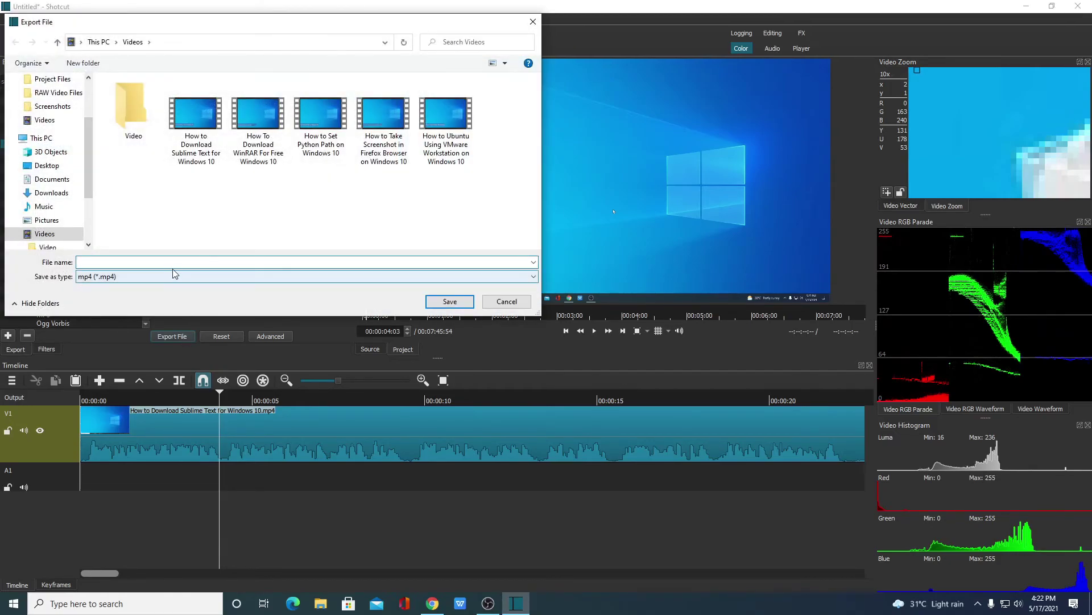
pyautogui.write('dfdf')
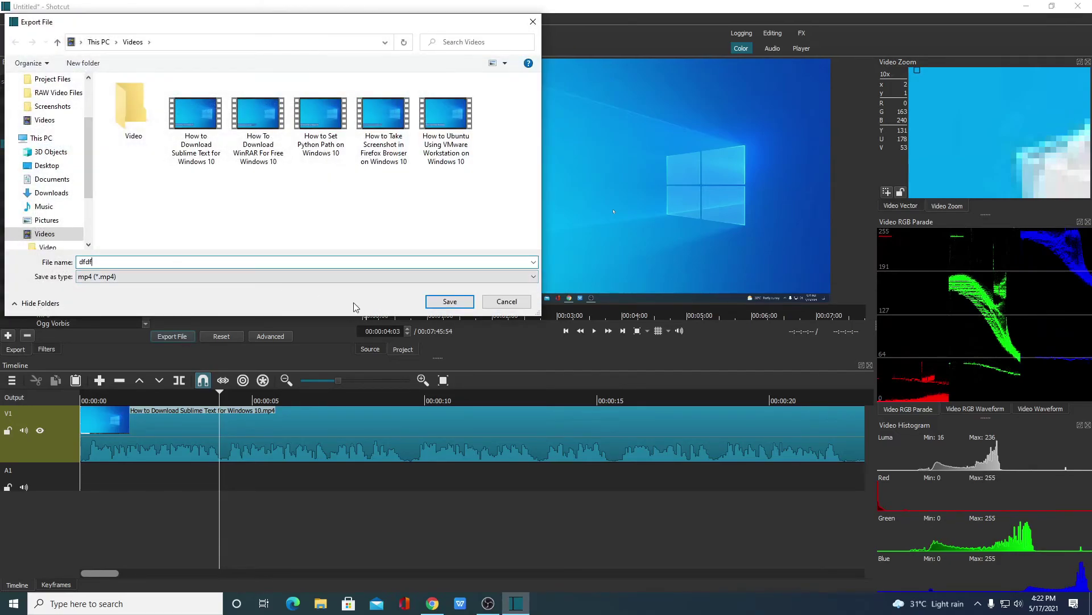
pyautogui.click(449, 302)
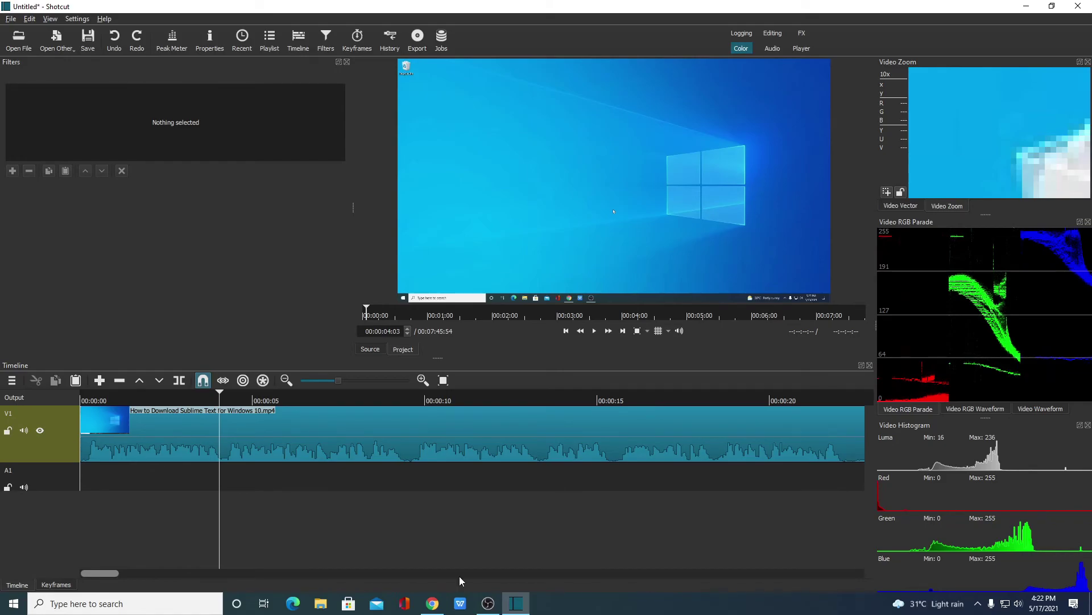
# Scroll through the shotcut.org/tutorials page in Chrome while the dfdf export runs
pyautogui.click(433, 603)
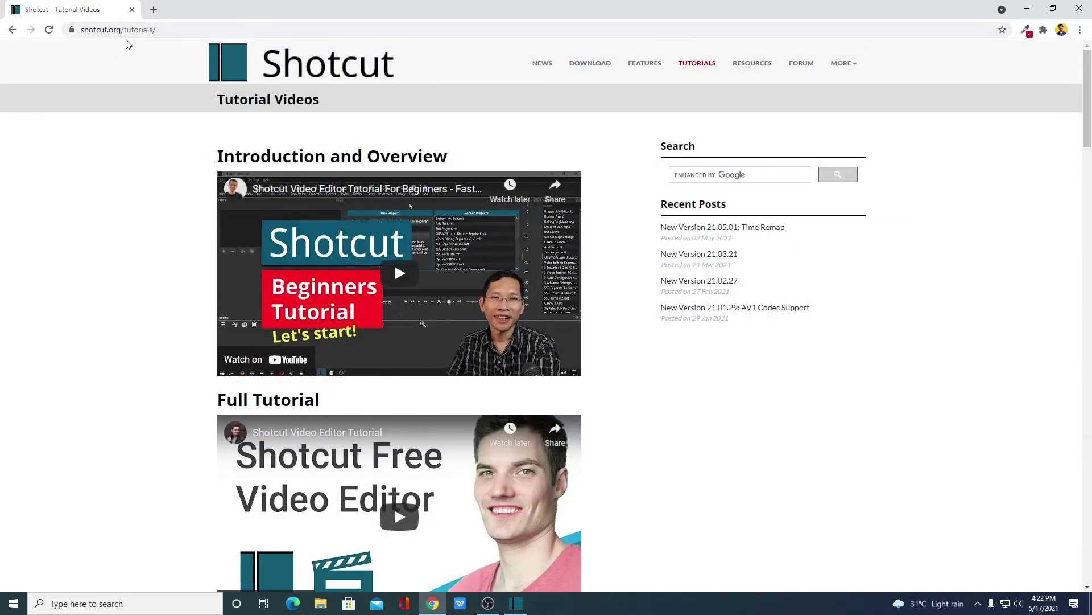
pyautogui.scroll(-10, 591, 308)
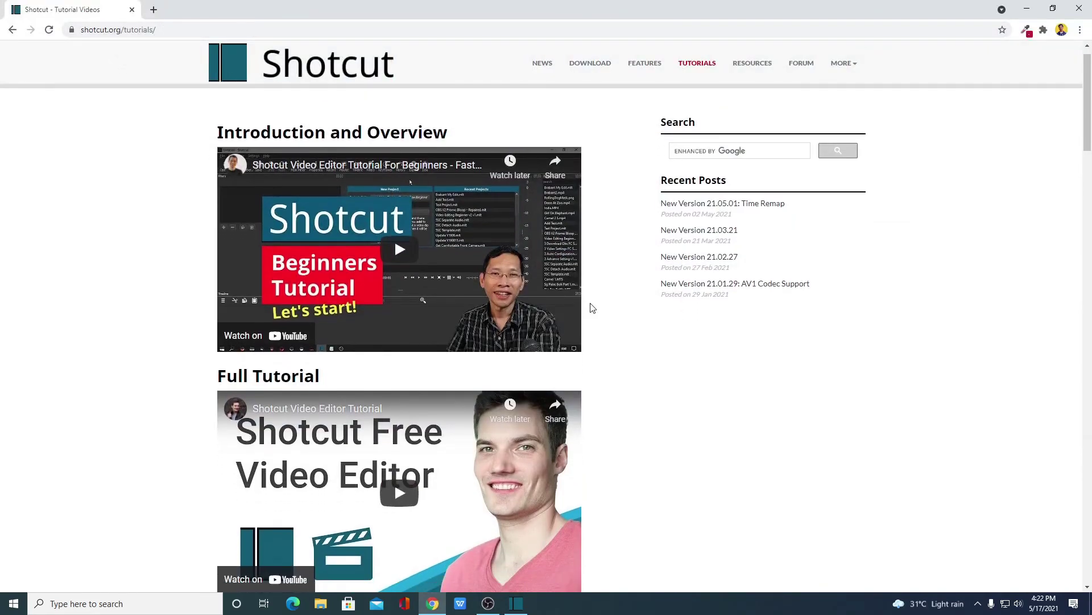
pyautogui.scroll(-20, 592, 307)
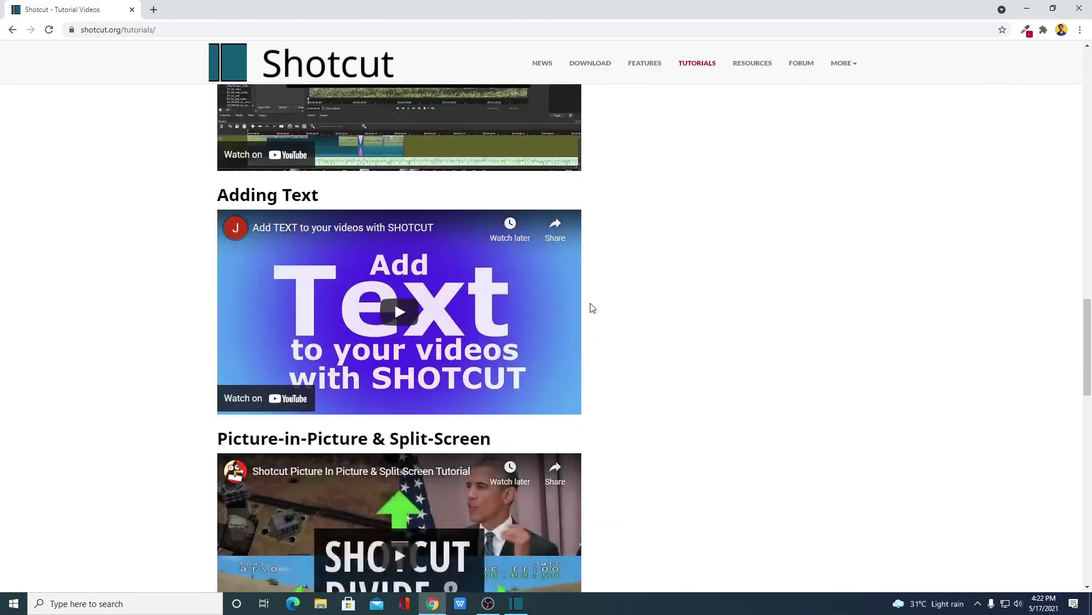
pyautogui.scroll(-6, 592, 308)
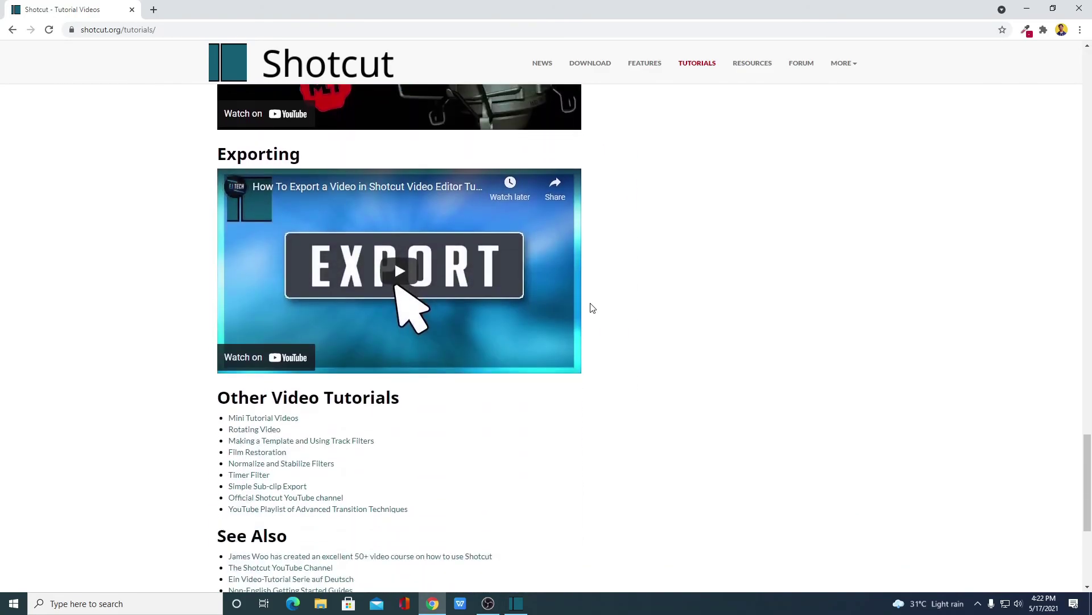
pyautogui.scroll(20, 591, 308)
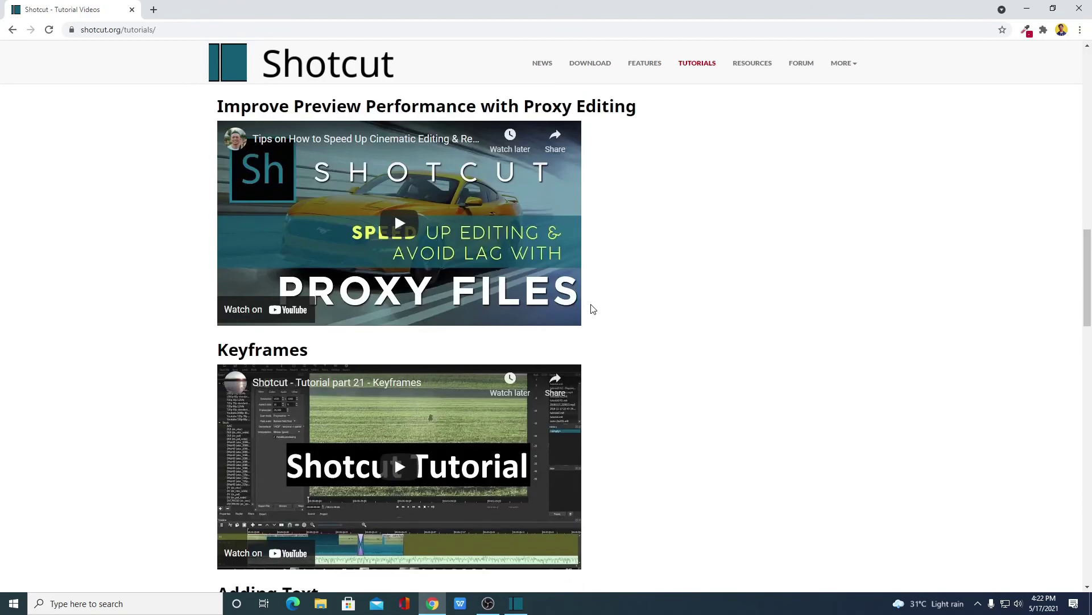
pyautogui.scroll(4, 592, 308)
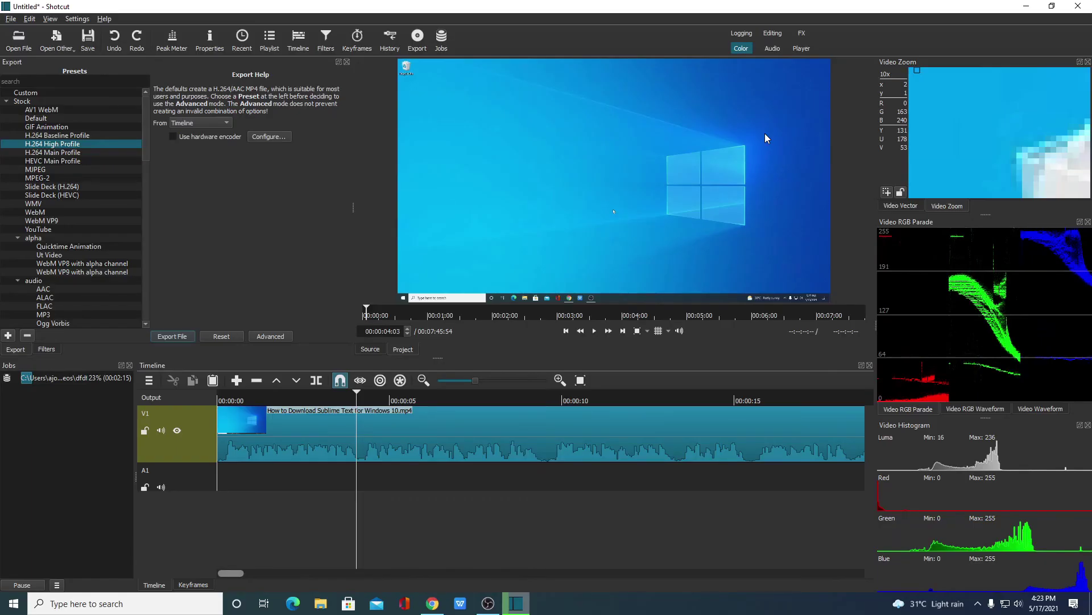